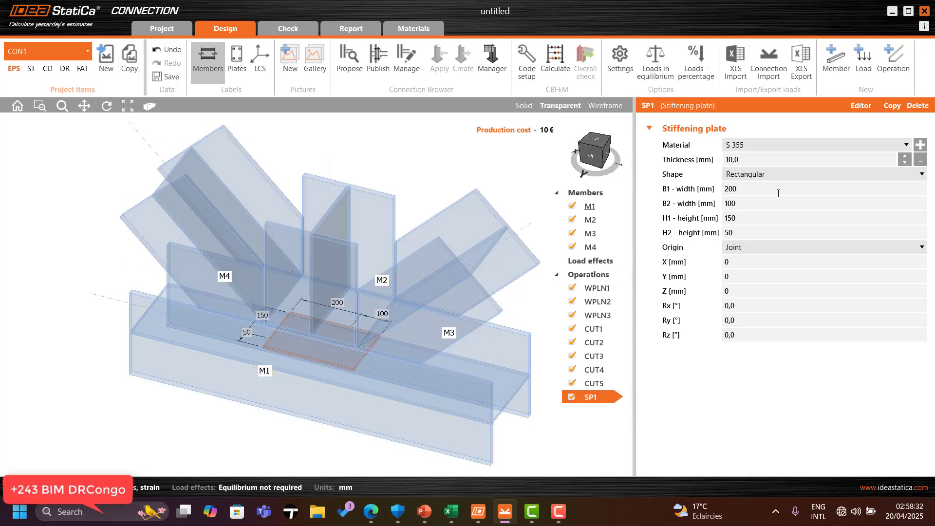
Step: Set the stiffening plate thickness to 20 mm
left_click(759, 161)
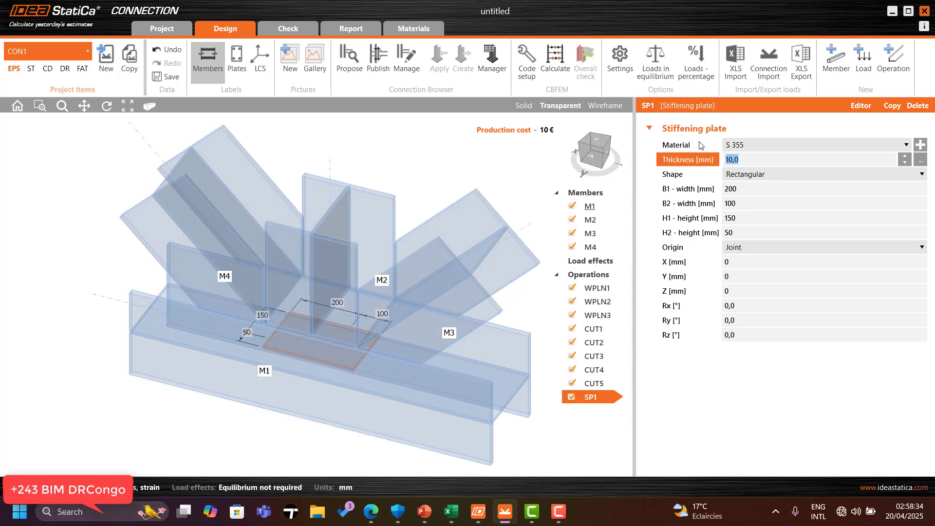
type("20")
left_click(747, 190)
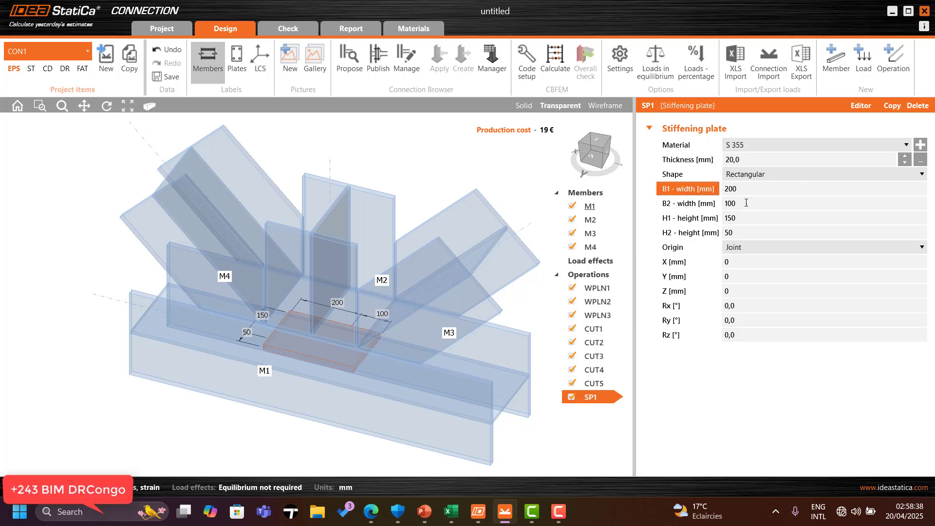
Step: Set the plate's B2 width to 600 mm and H1 height to 600 mm
left_click(746, 203)
type("6")
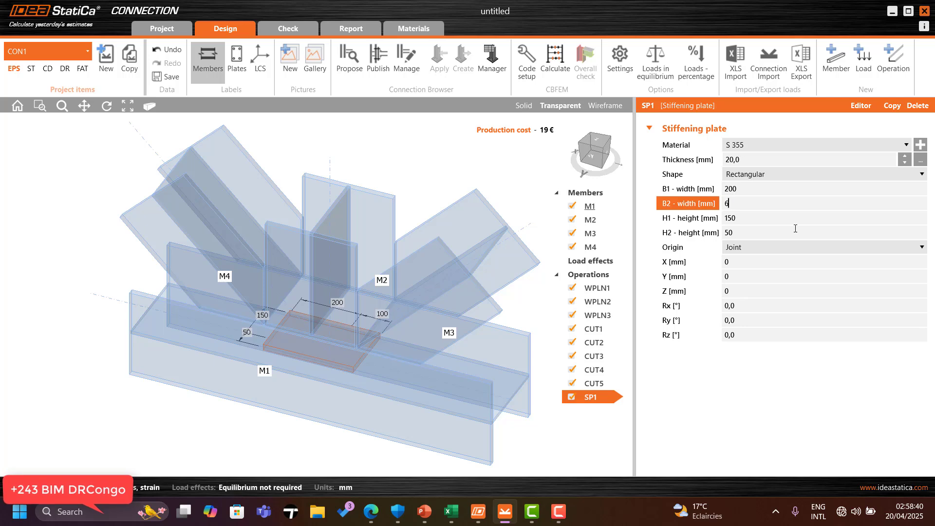
left_click(797, 220)
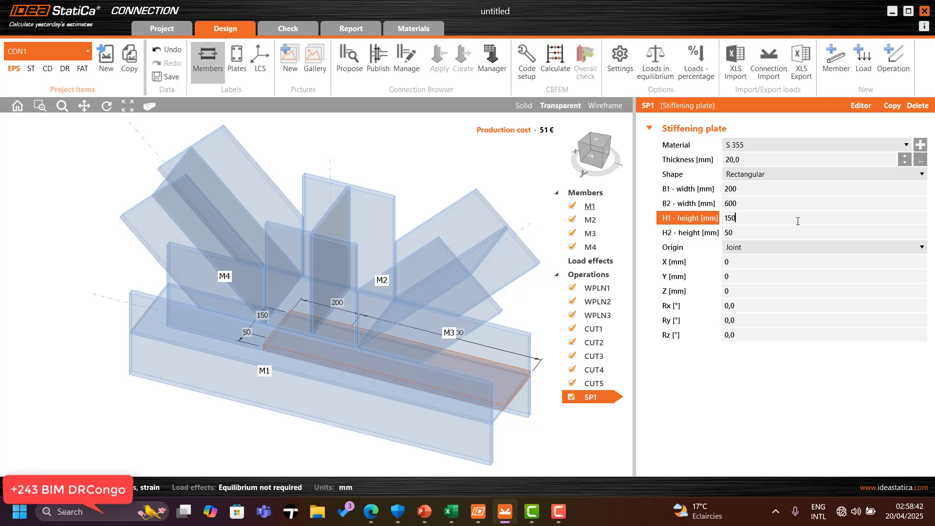
left_click_drag(792, 220, 701, 209)
type("600")
left_click(751, 205)
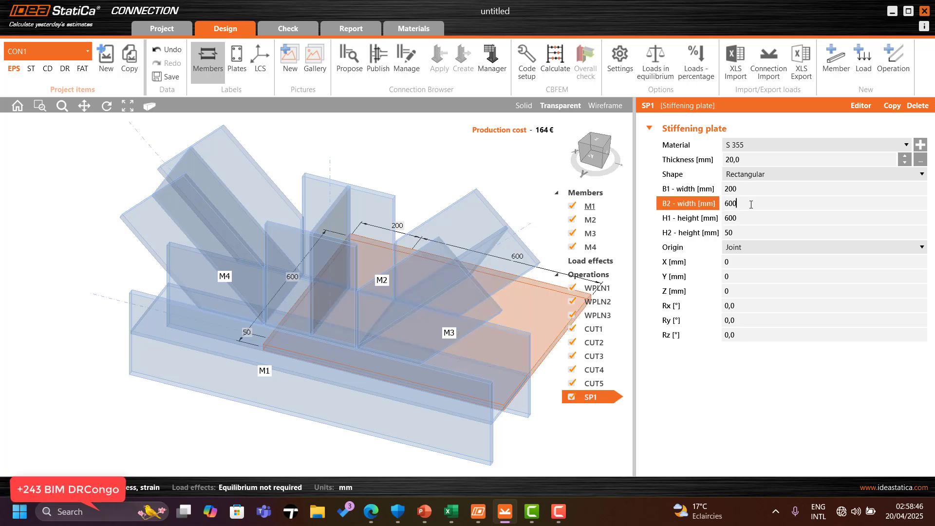
Step: Set the plate origin to Member, attached to the top flange of M1
left_click(766, 246)
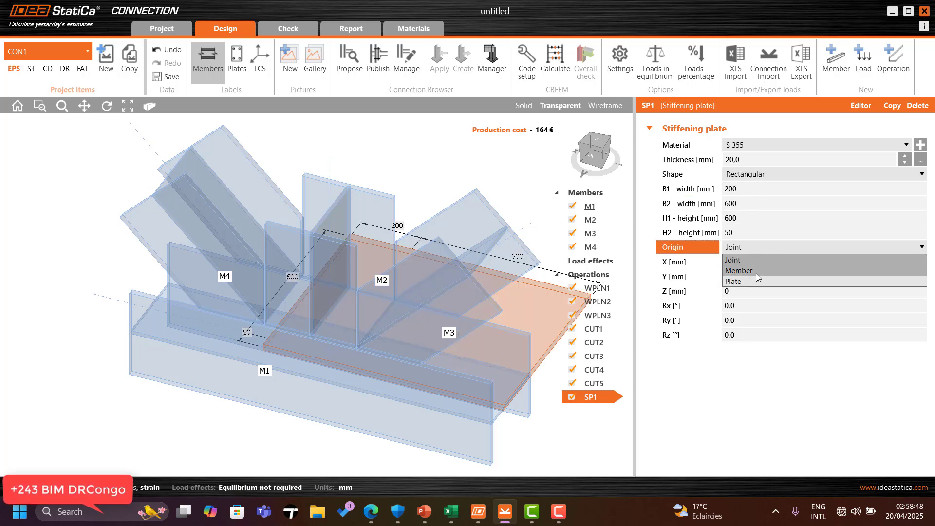
left_click(756, 274)
scroll(414, 279, "down", 2)
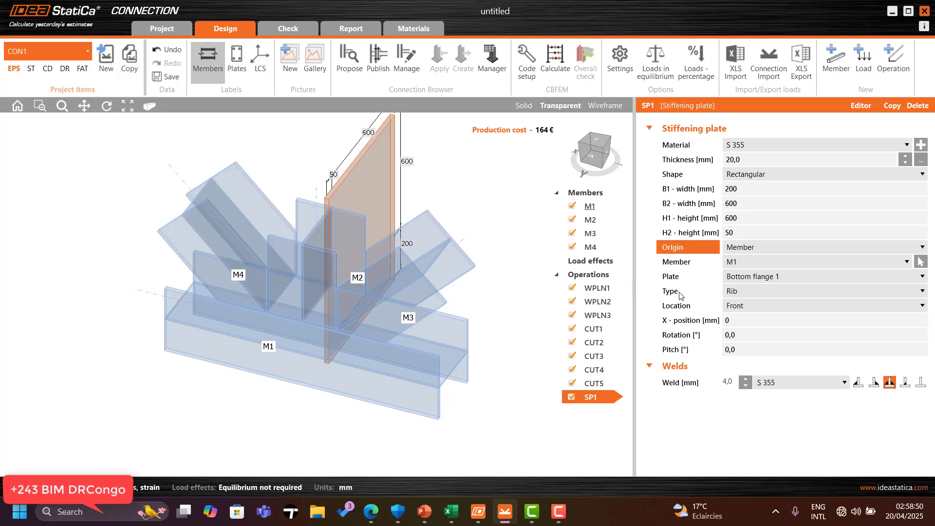
left_click(762, 277)
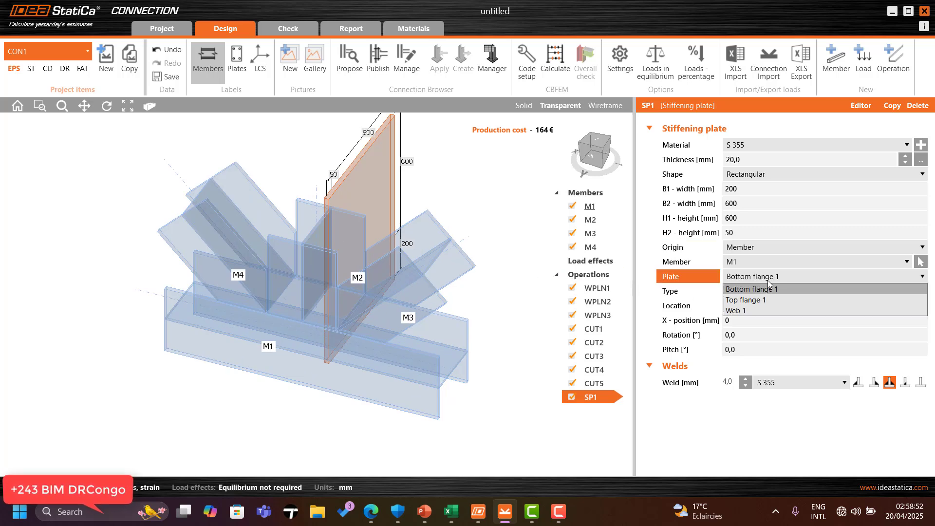
left_click(756, 300)
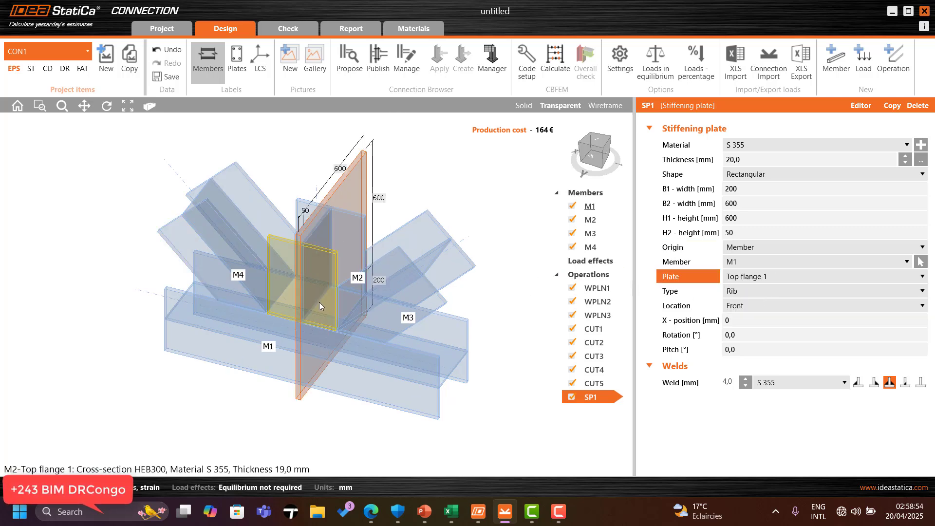
Step: Set the plate type to Doubler
left_click(744, 290)
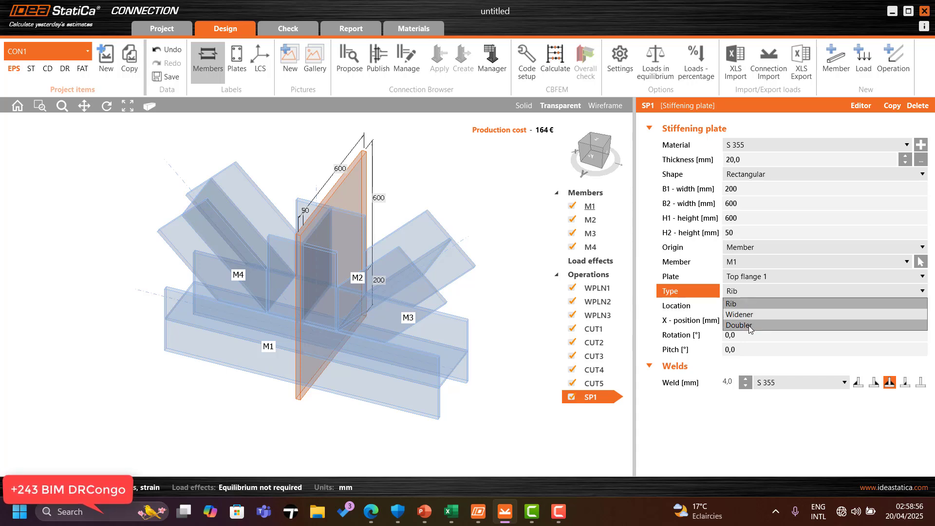
left_click(750, 321)
scroll(356, 262, "down", 2)
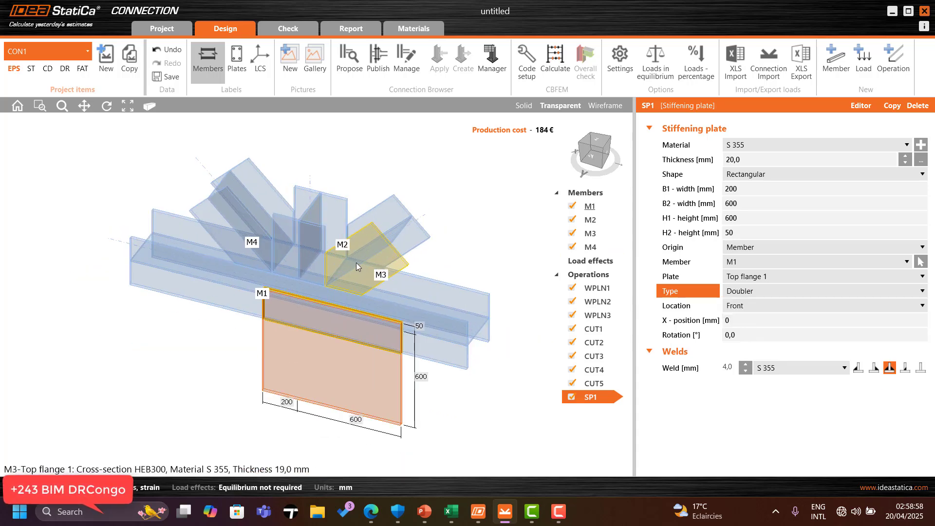
Step: Set the doubler's H2 height to 600 mm
left_click(710, 238)
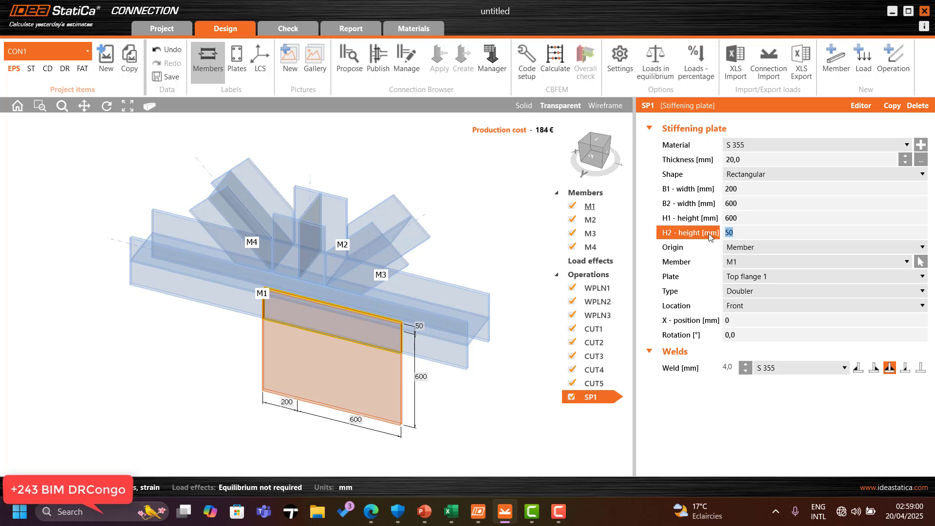
type("600")
left_click(749, 217)
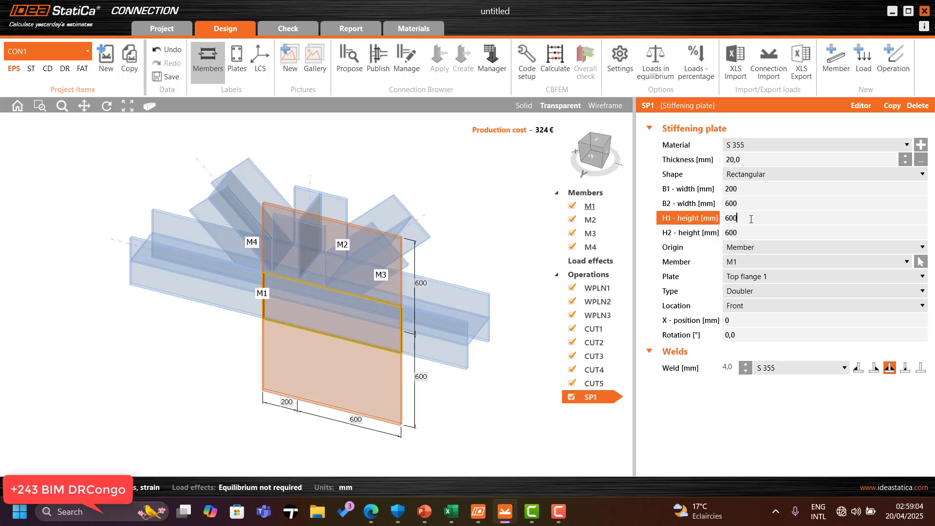
left_click(751, 306)
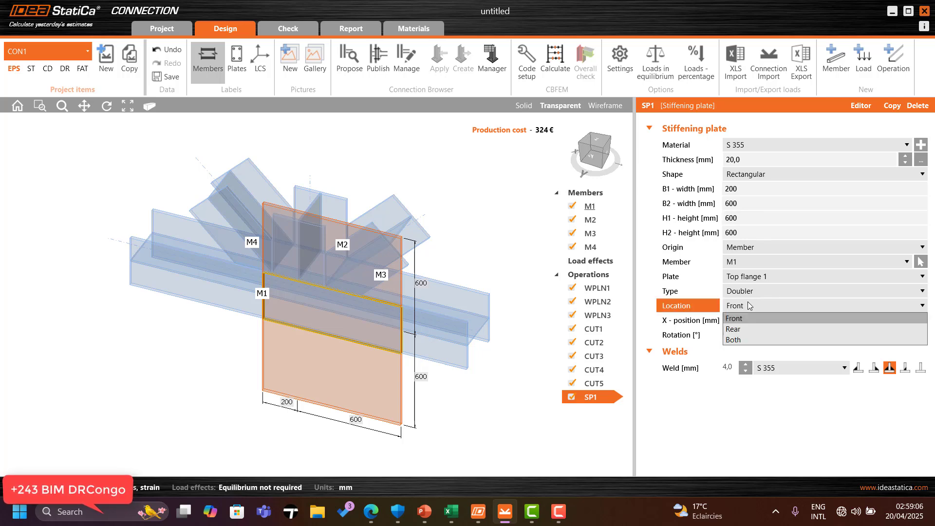
left_click(747, 302)
left_click(748, 303)
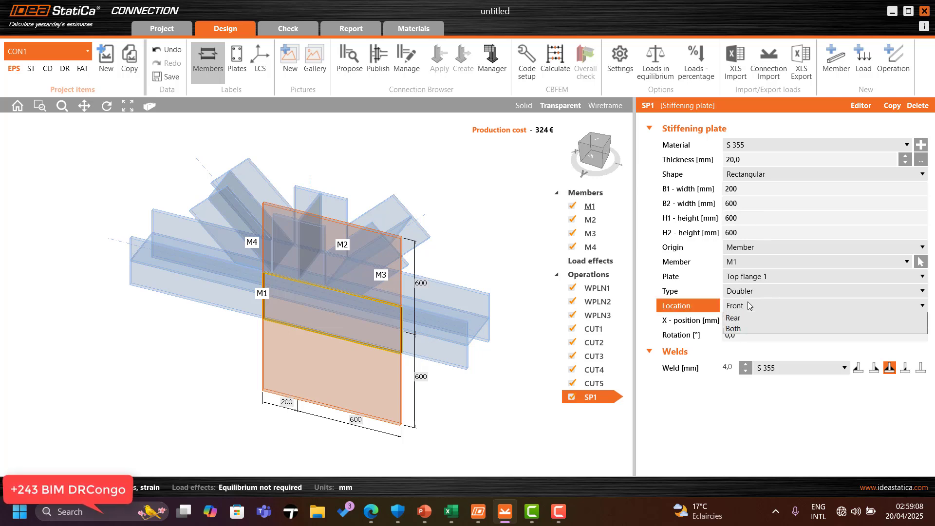
left_click(748, 304)
left_click(757, 292)
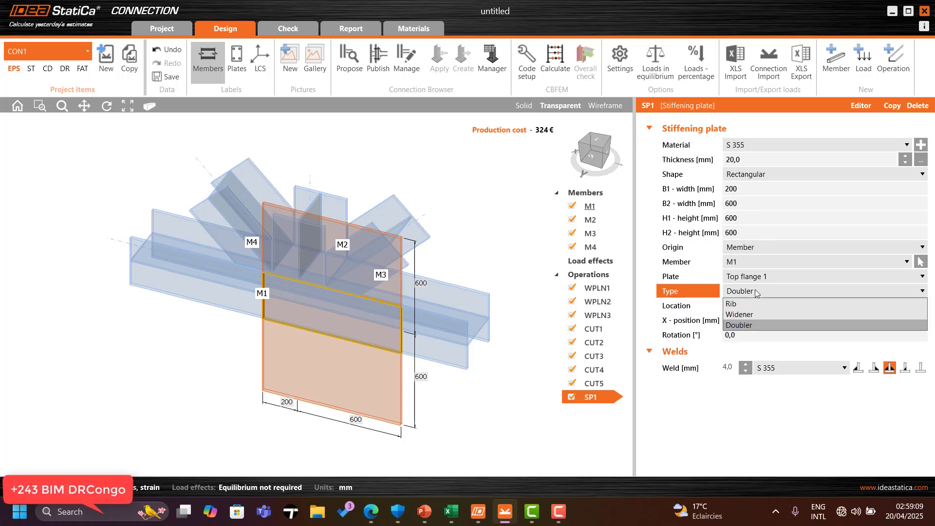
left_click(743, 315)
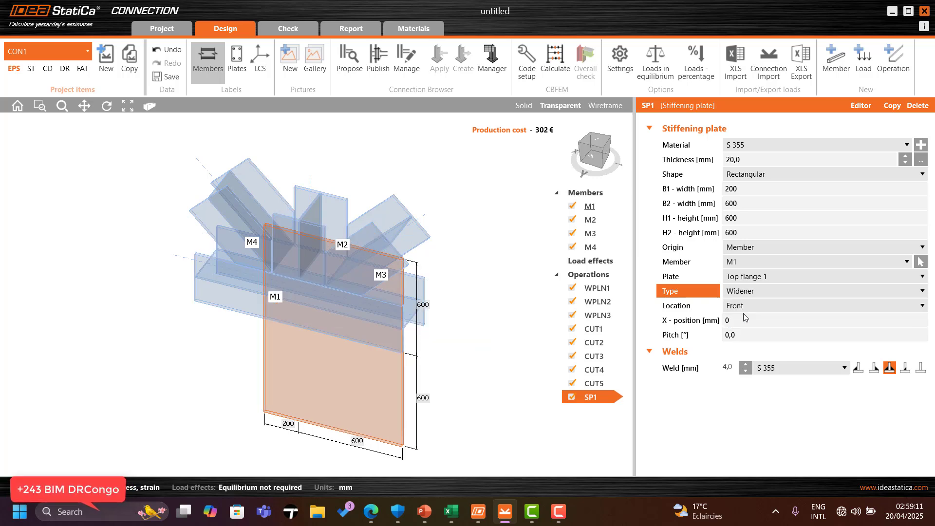
left_click(759, 279)
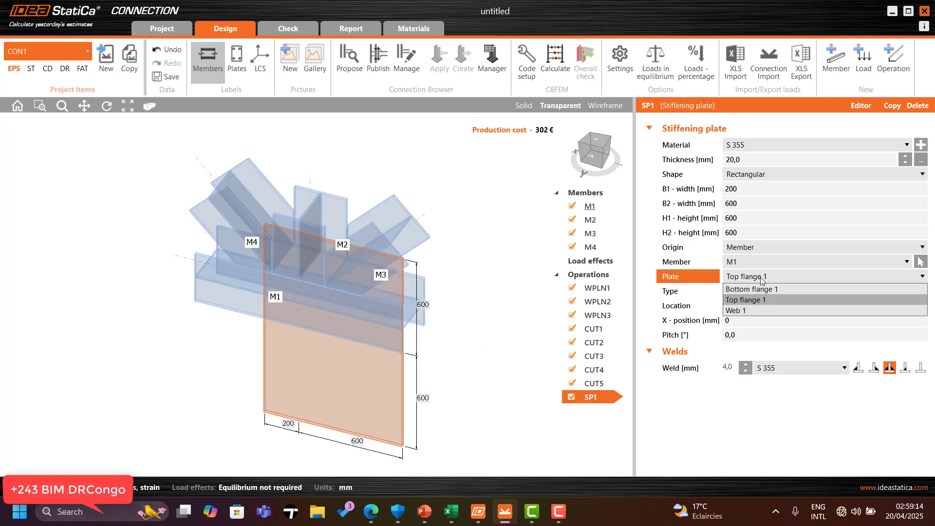
left_click(763, 297)
left_click(765, 293)
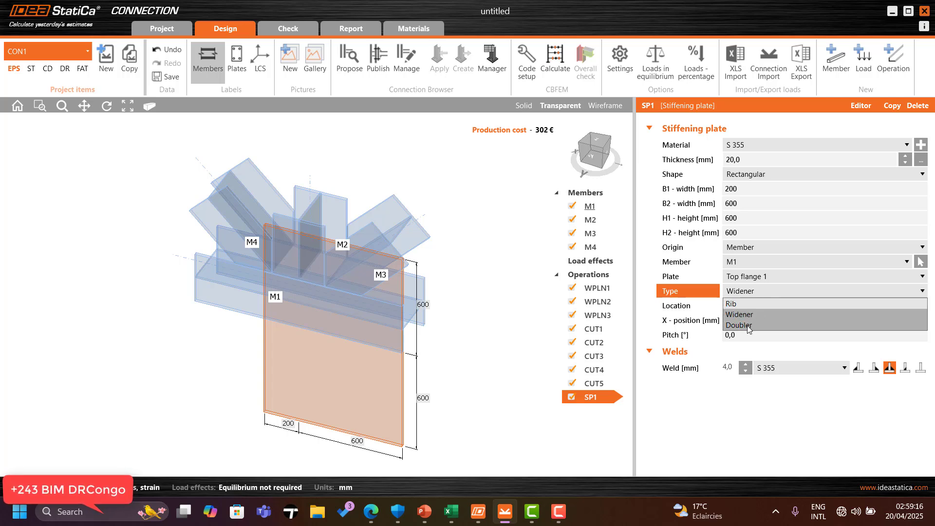
left_click(749, 325)
Step: Set the doubler location to Both, then change it to Rear
left_click(764, 305)
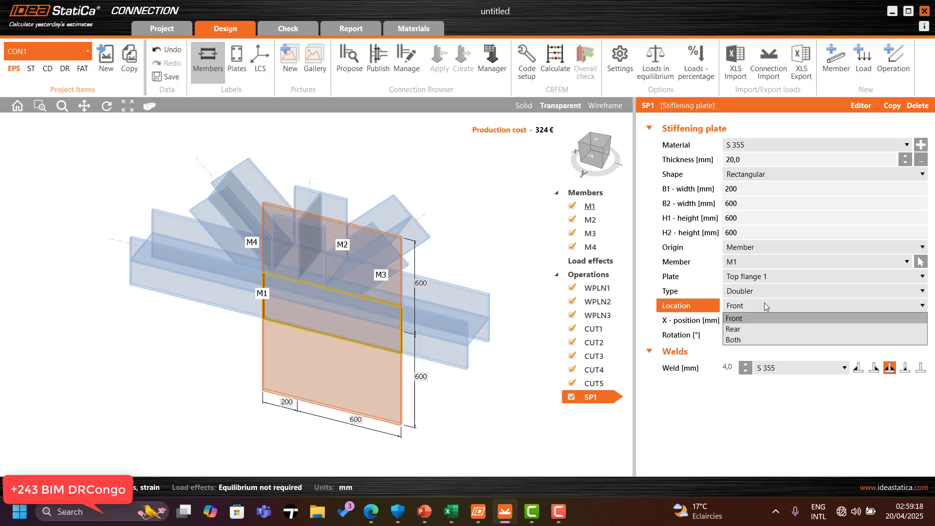
left_click(749, 338)
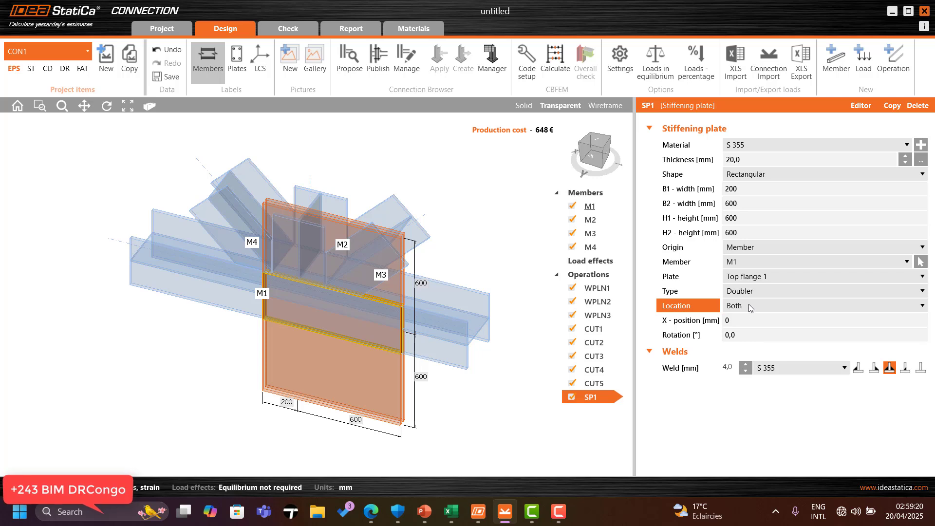
left_click(750, 306)
left_click(743, 329)
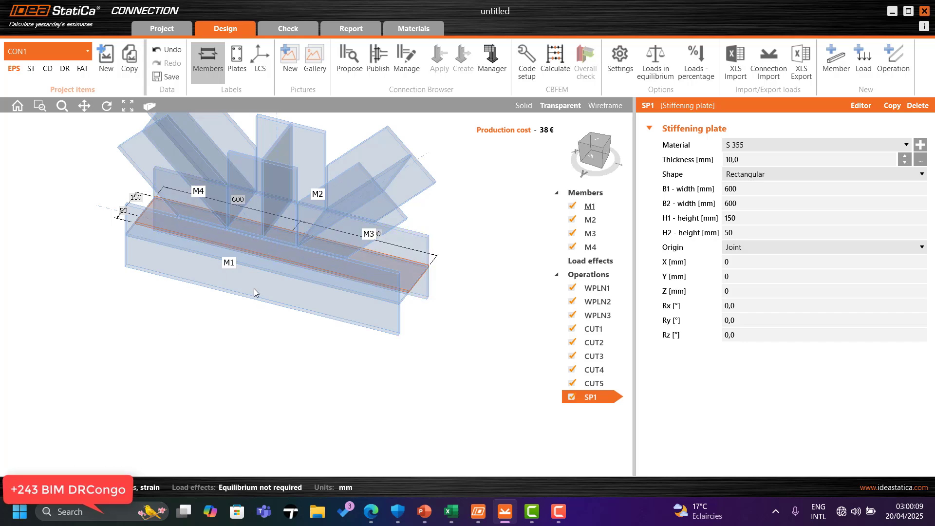
Step: Attach the plate to the top flange of member M1 with a Member origin
scroll(178, 166, "up", 2)
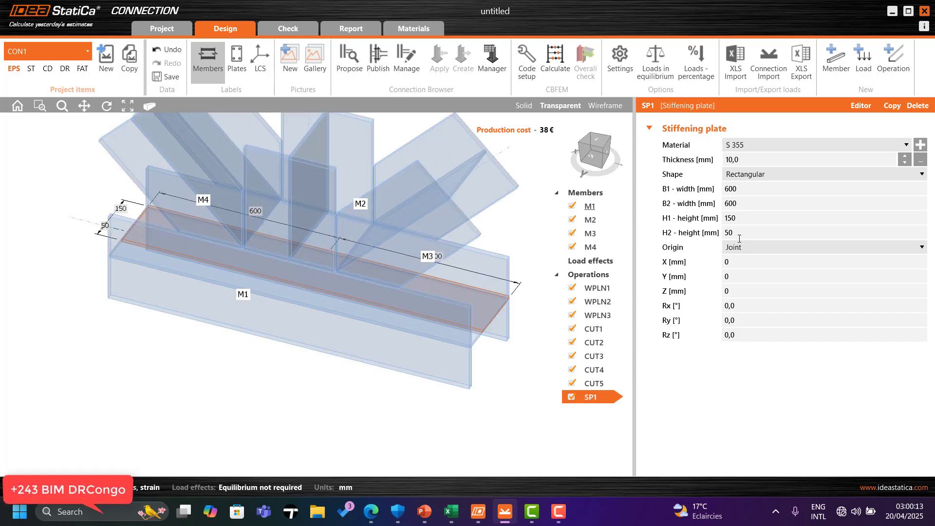
left_click(758, 246)
left_click(752, 270)
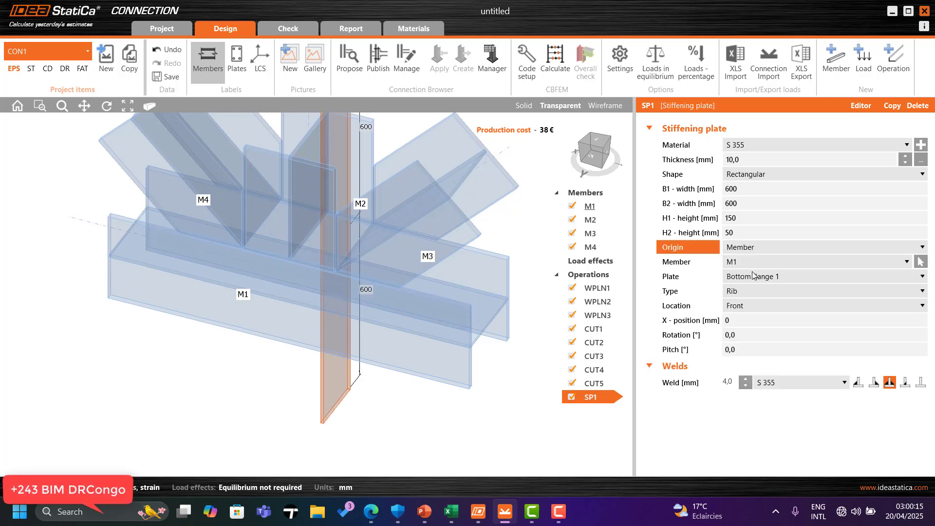
scroll(291, 305, "down", 1)
left_click(752, 276)
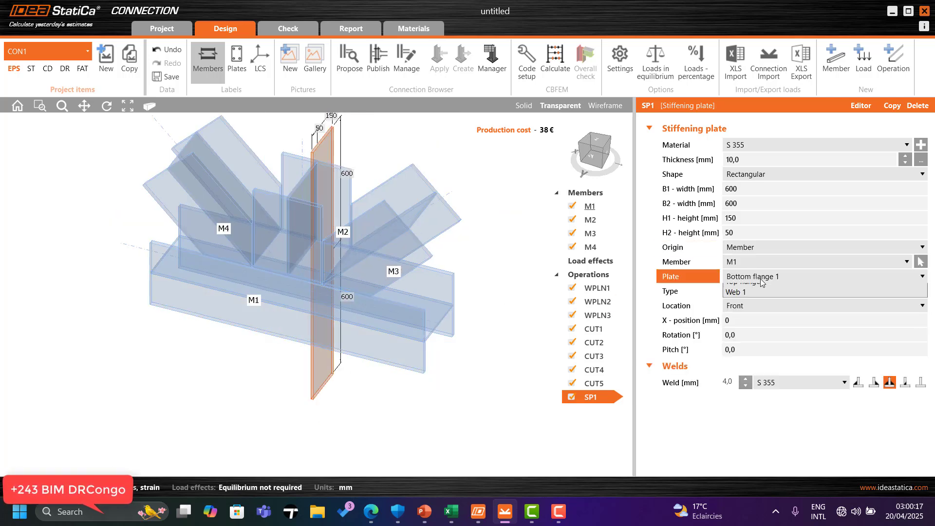
left_click(754, 300)
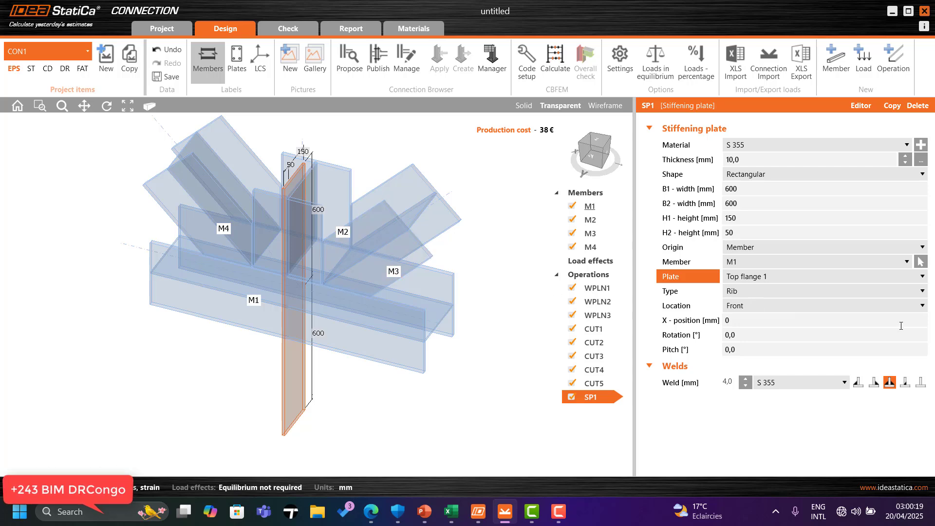
Step: Change the plate type to Doubler and set its H2 height to 600 mm
left_click(762, 290)
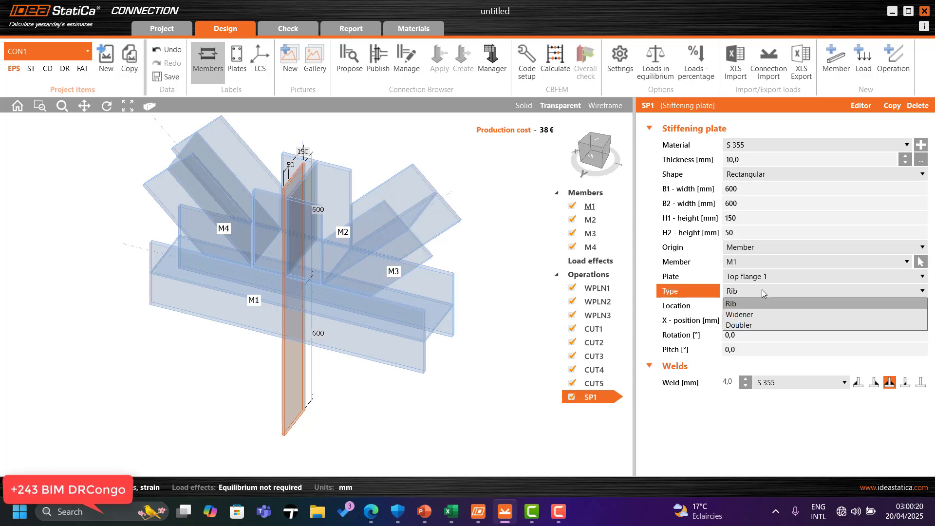
left_click(750, 324)
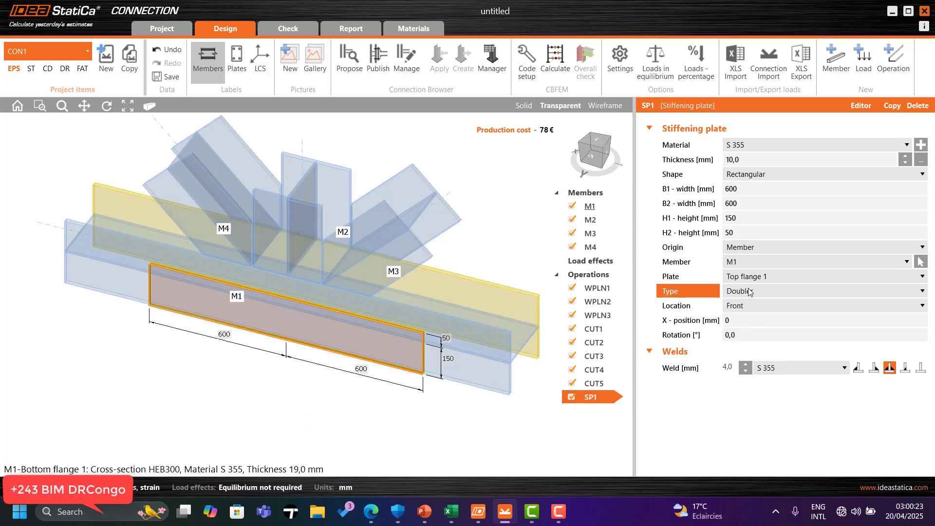
left_click(749, 228)
type("600")
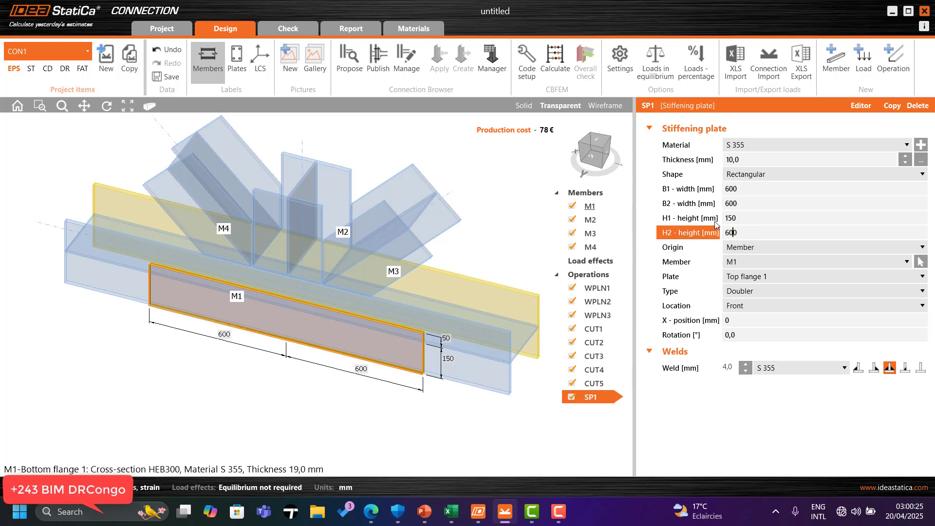
left_click(750, 216)
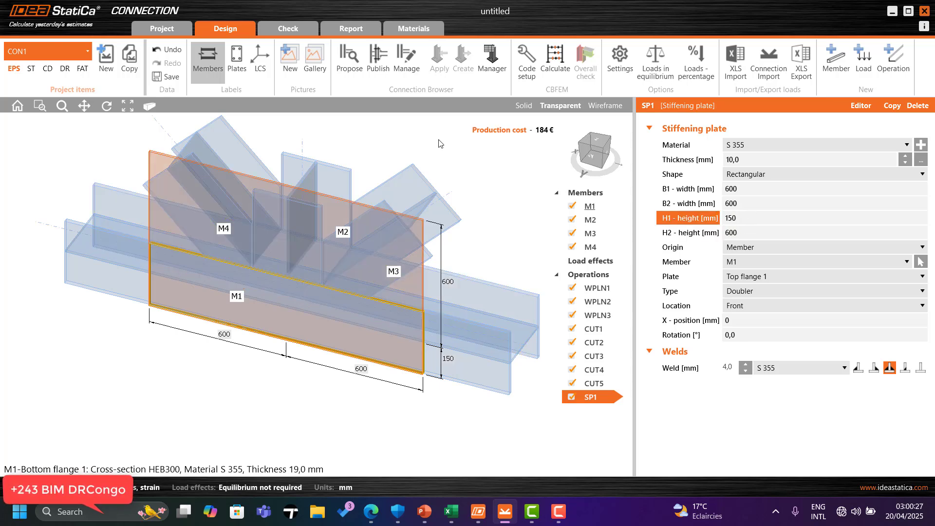
Step: Open the doubler plate in the Plate editor
left_click(597, 160)
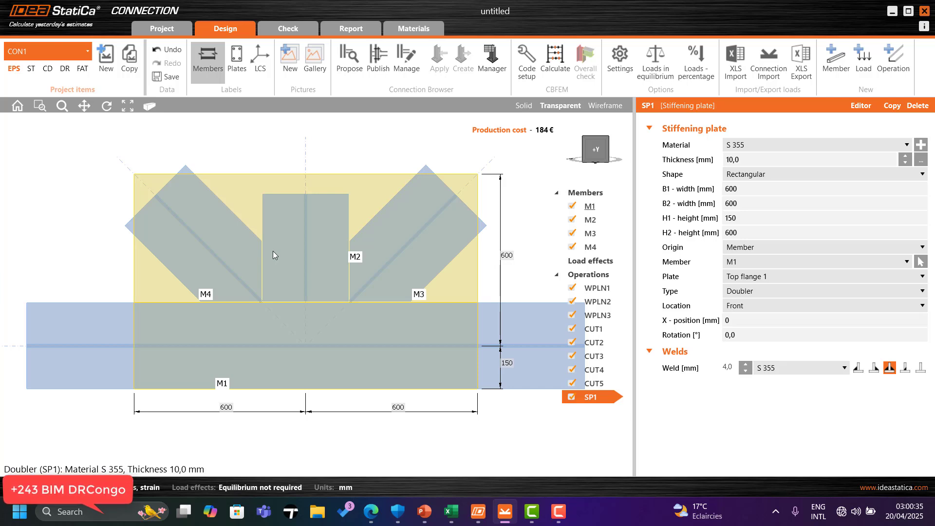
right_click(341, 174)
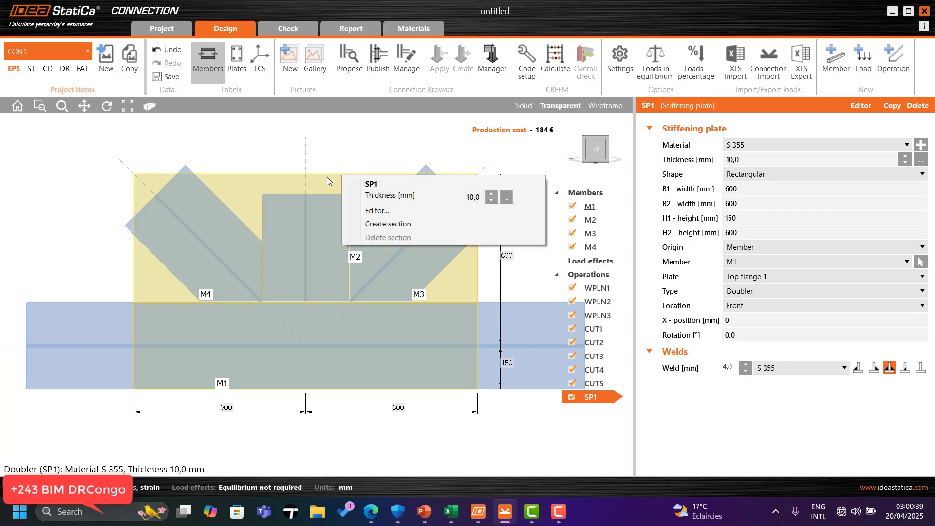
left_click(327, 177)
right_click(334, 177)
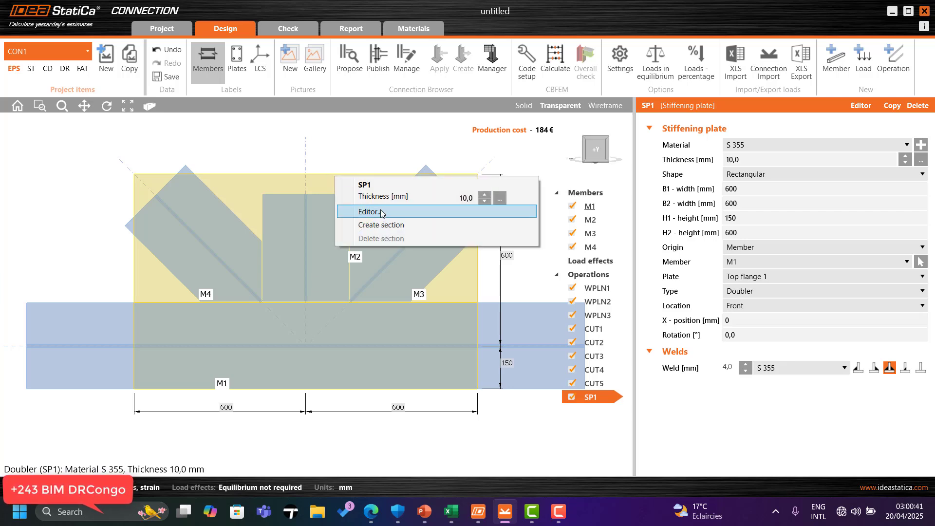
left_click(382, 213)
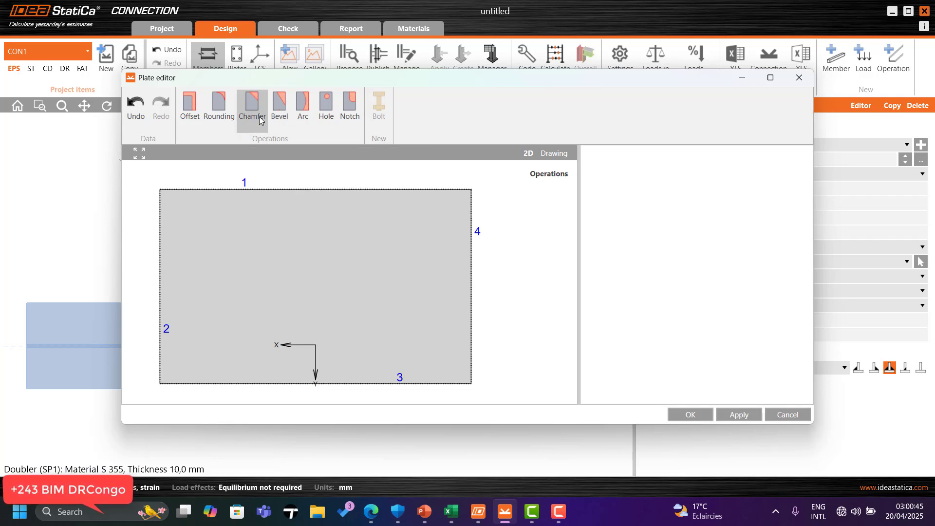
Step: Add a 300 mm chamfer to corner 1 of the doubler plate in the plate editor
left_click(258, 118)
left_click(688, 210)
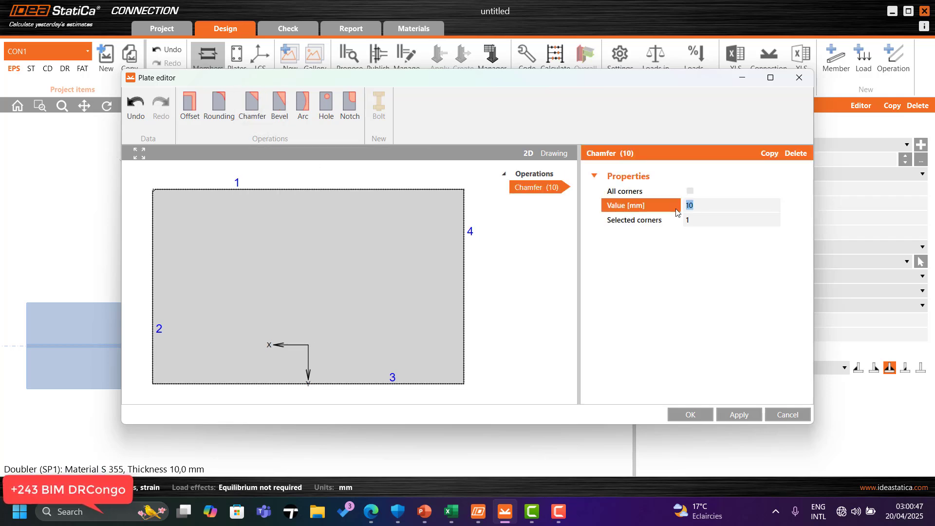
type("300")
left_click(687, 220)
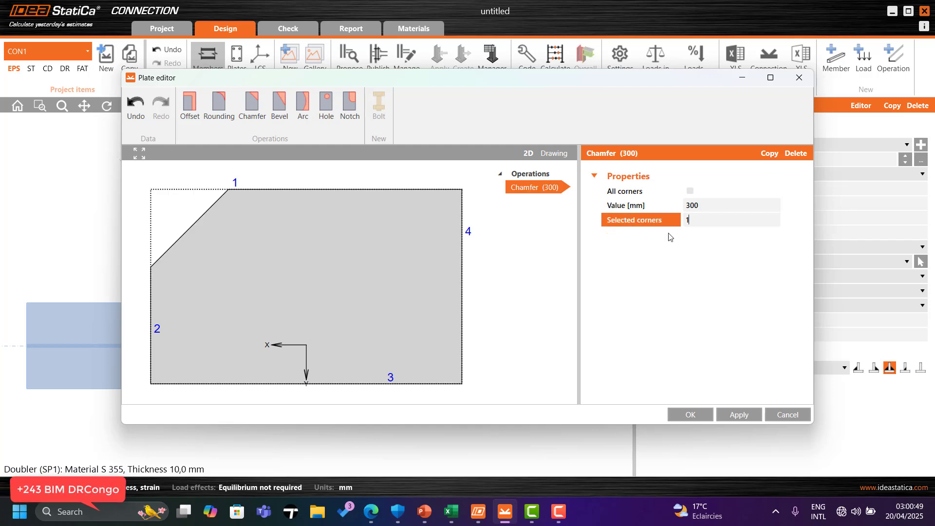
Step: Copy the 300 mm chamfer to corner 4, then apply and accept the plate edits
left_click(770, 154)
left_click(709, 219)
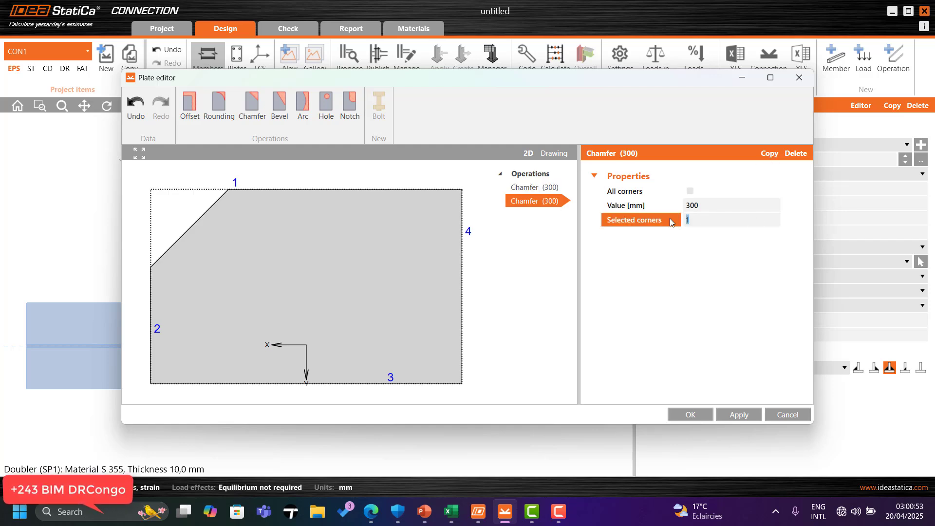
type("4")
left_click(699, 205)
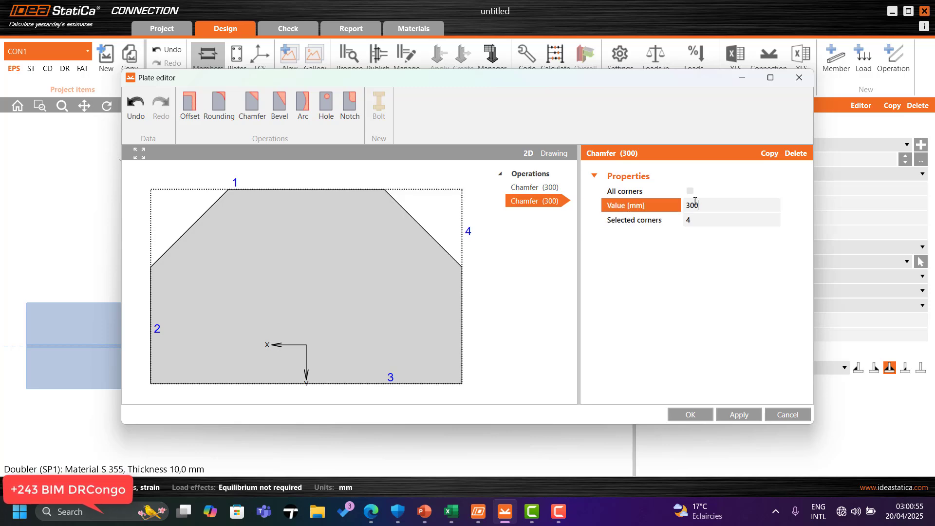
left_click(748, 414)
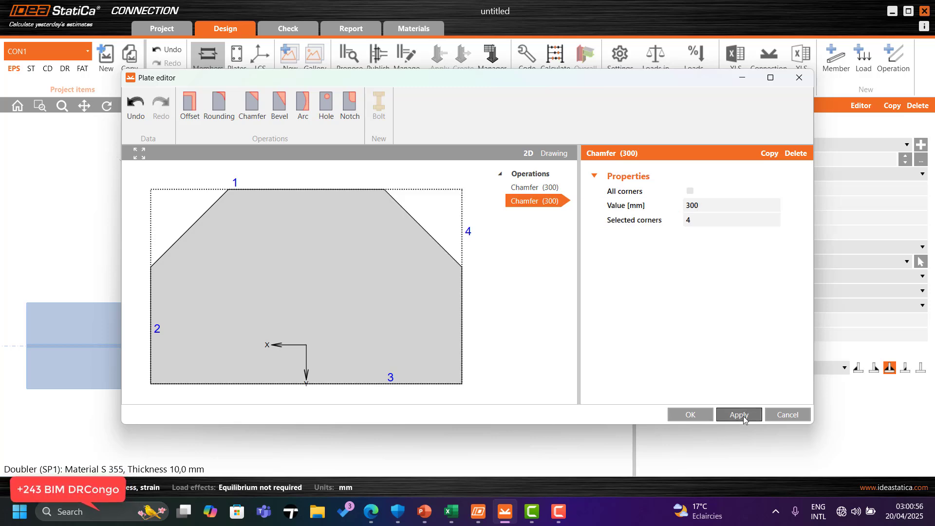
left_click(690, 414)
Step: Change the weld type of the doubler plate
left_click(583, 162)
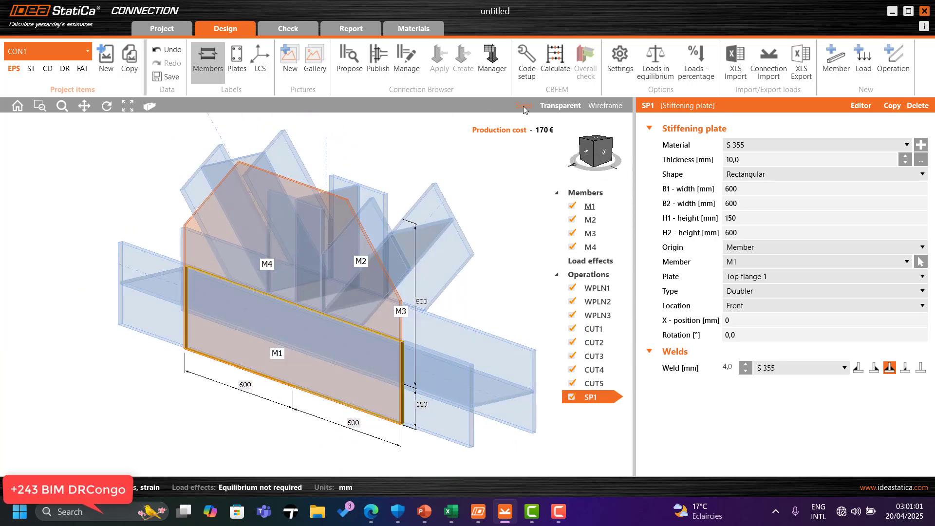
left_click(523, 105)
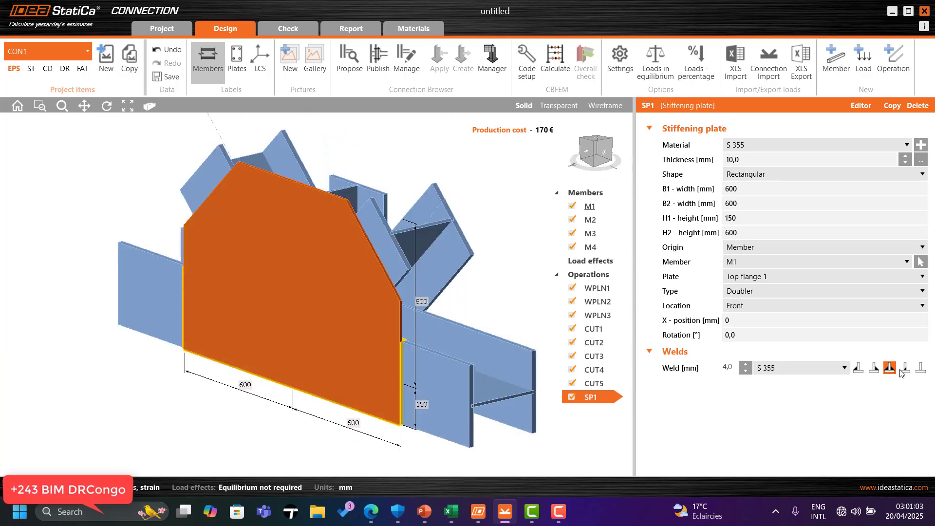
left_click(920, 368)
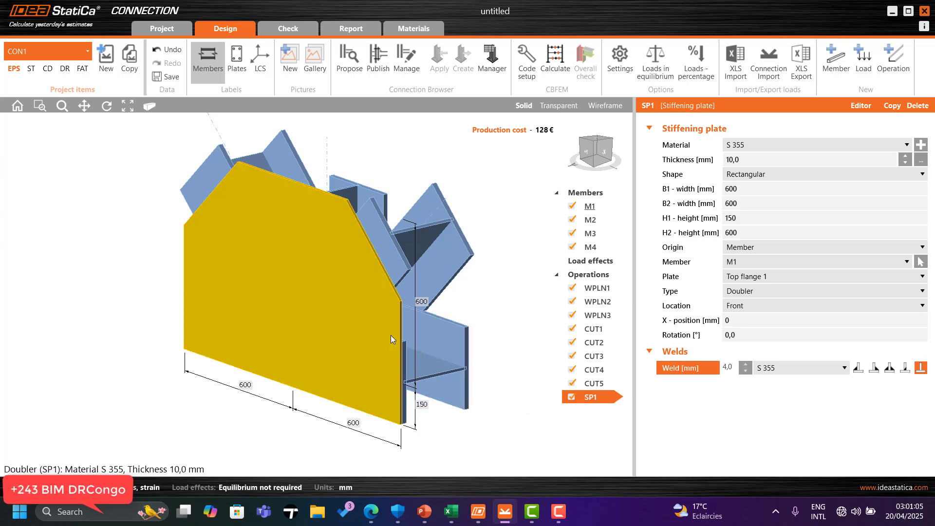
scroll(391, 335, "down", 3)
left_click_drag(598, 157, 615, 159)
left_click(614, 159)
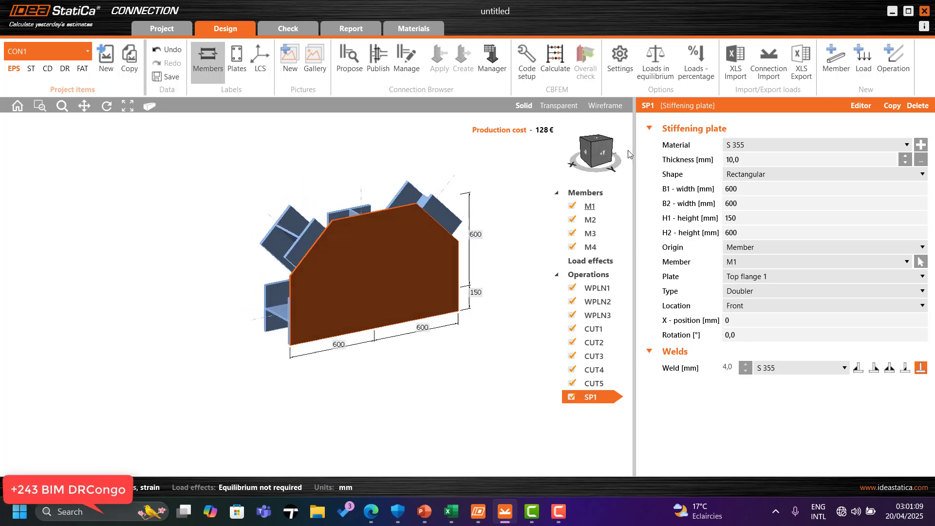
left_click(905, 368)
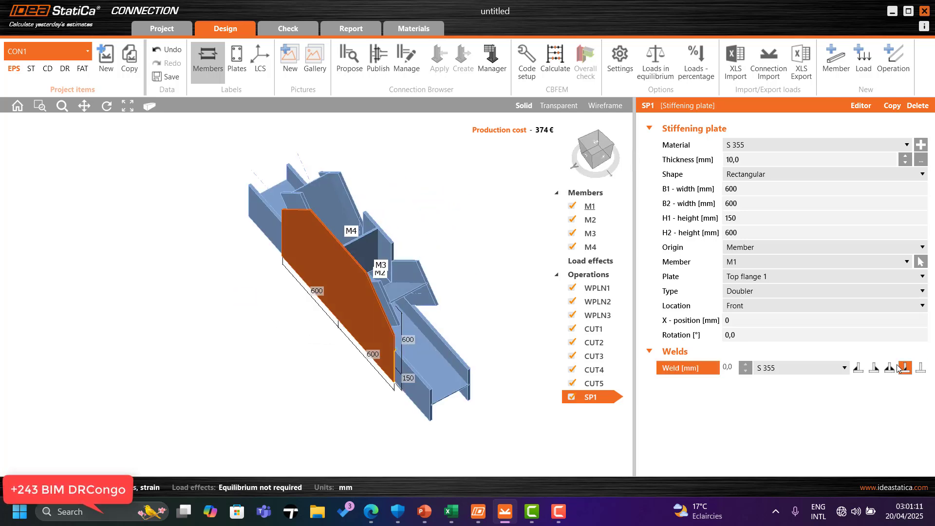
Step: View the reference slide of the analysed connection in PowerPoint
left_click(612, 147)
left_click_drag(612, 147, 604, 150)
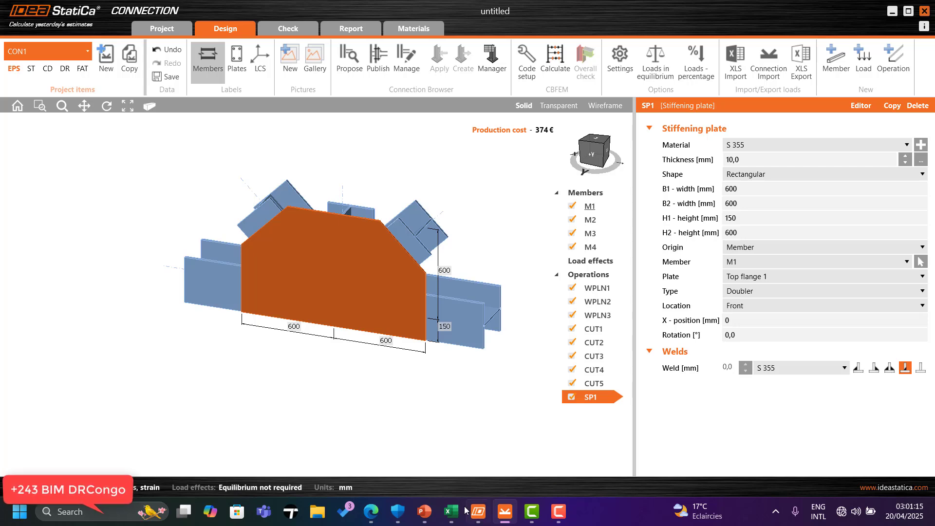
left_click(426, 513)
left_click(58, 239)
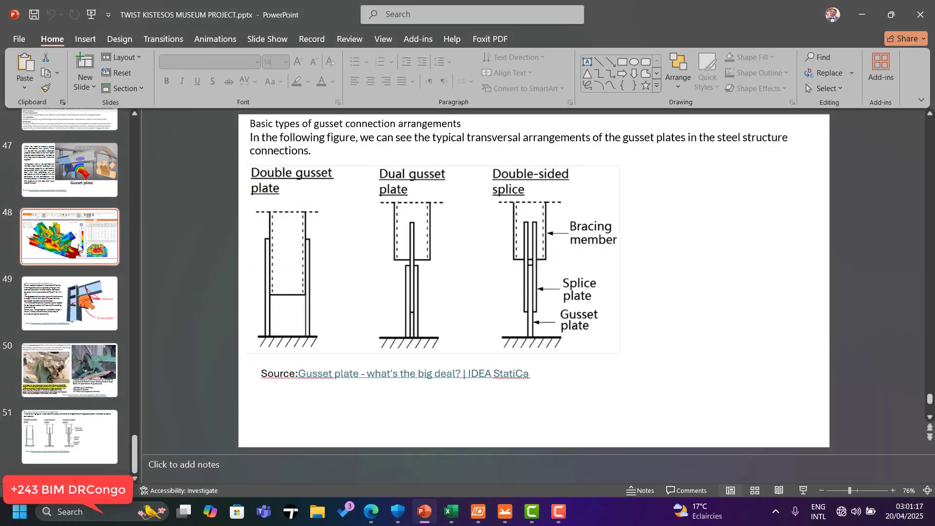
left_click(861, 15)
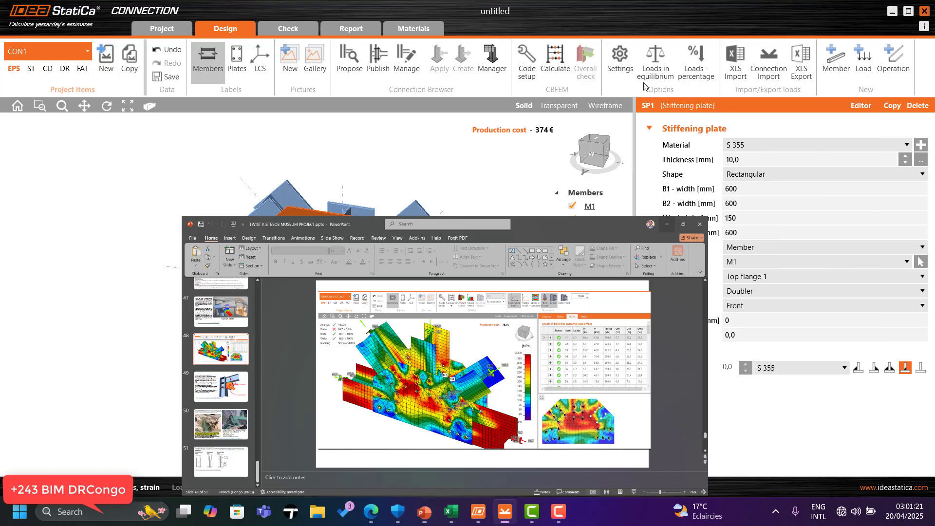
scroll(448, 258, "up", 2)
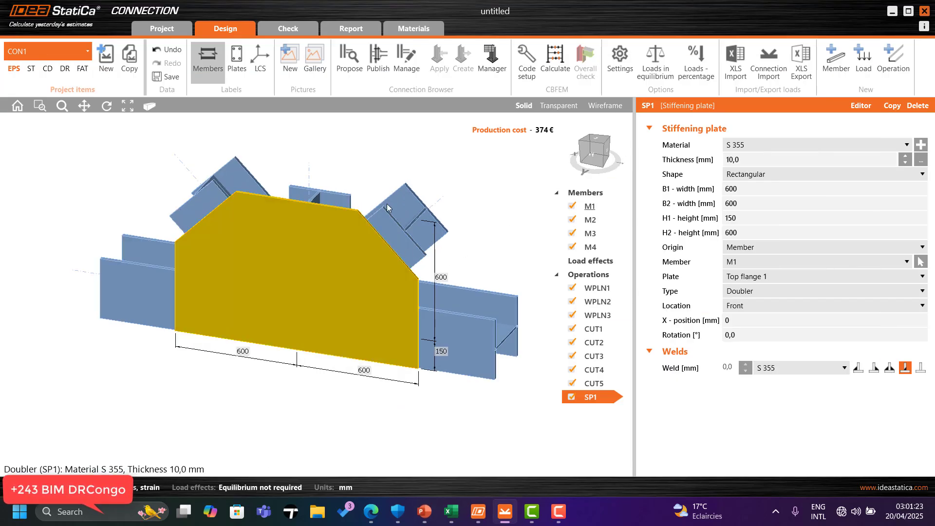
Step: Copy the doubler plate and attach the copy to Bottom flange 1 of member M1
left_click(893, 106)
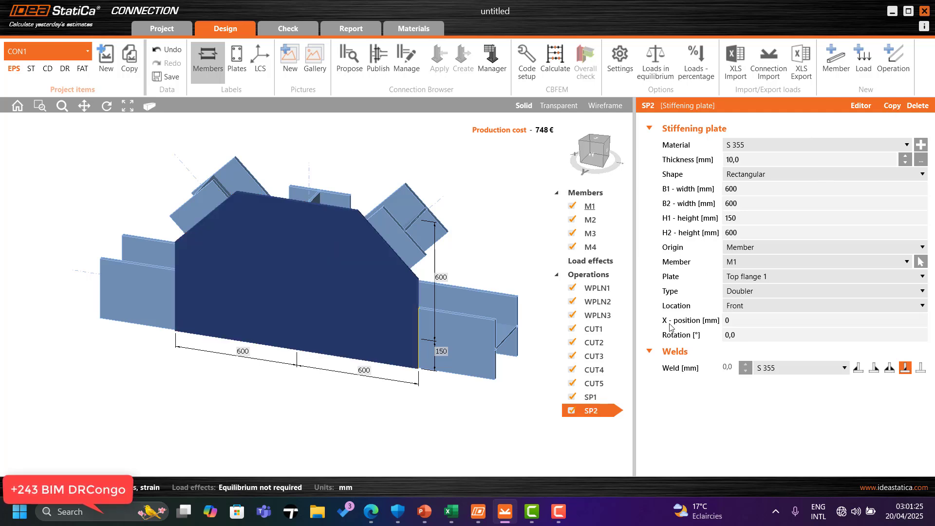
left_click(588, 151)
left_click(588, 151)
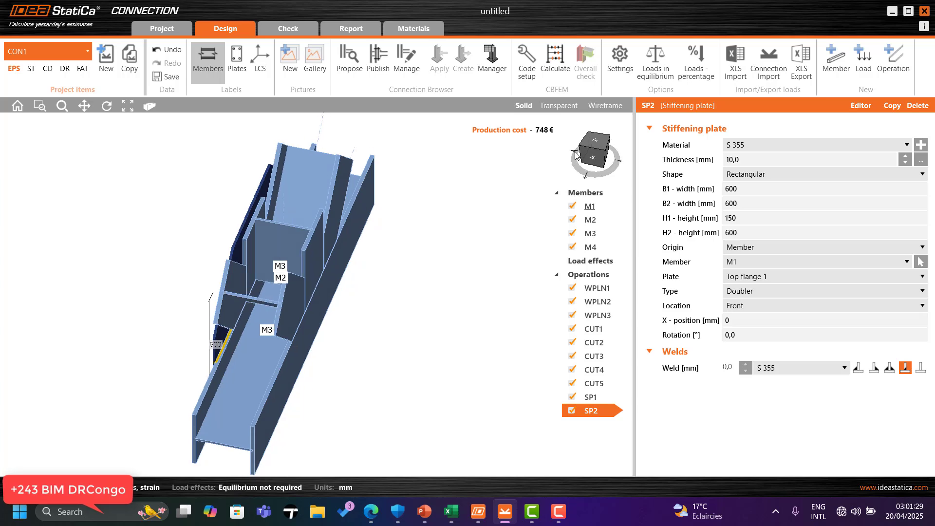
left_click(762, 277)
left_click(760, 292)
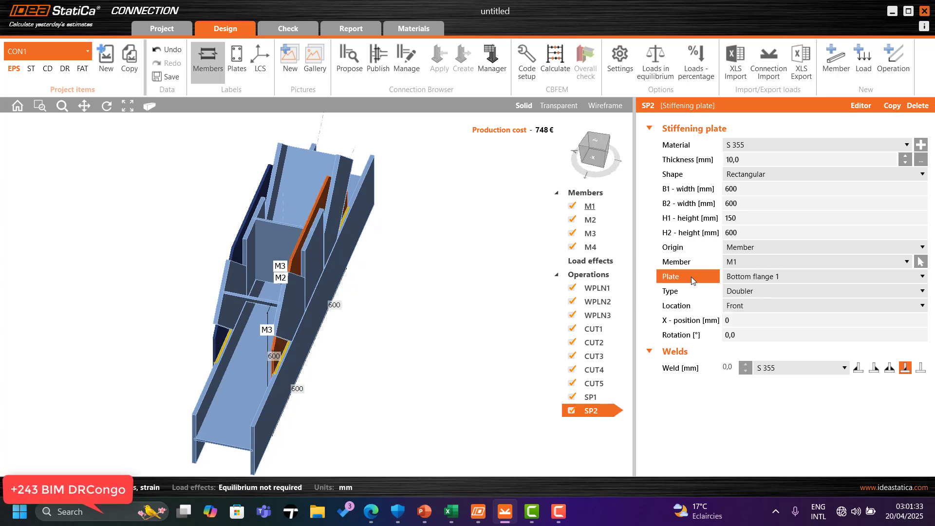
left_click(745, 295)
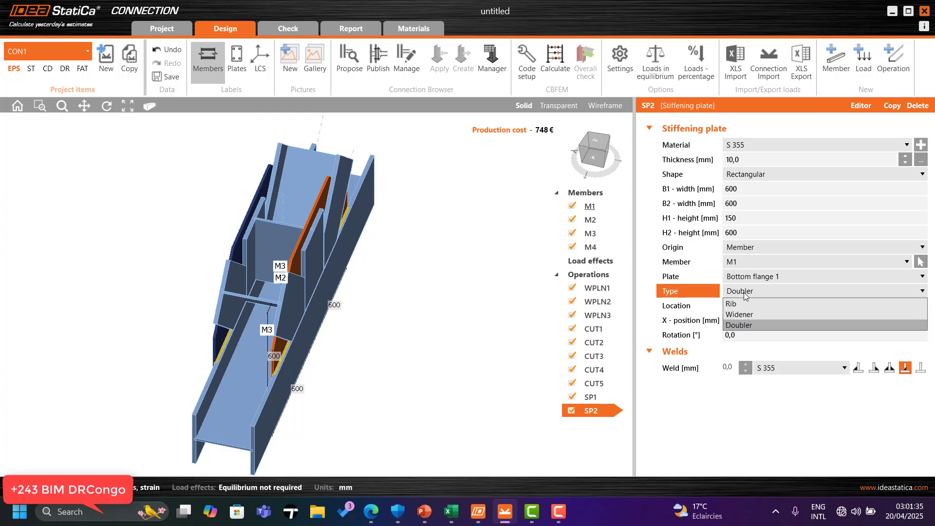
left_click(747, 305)
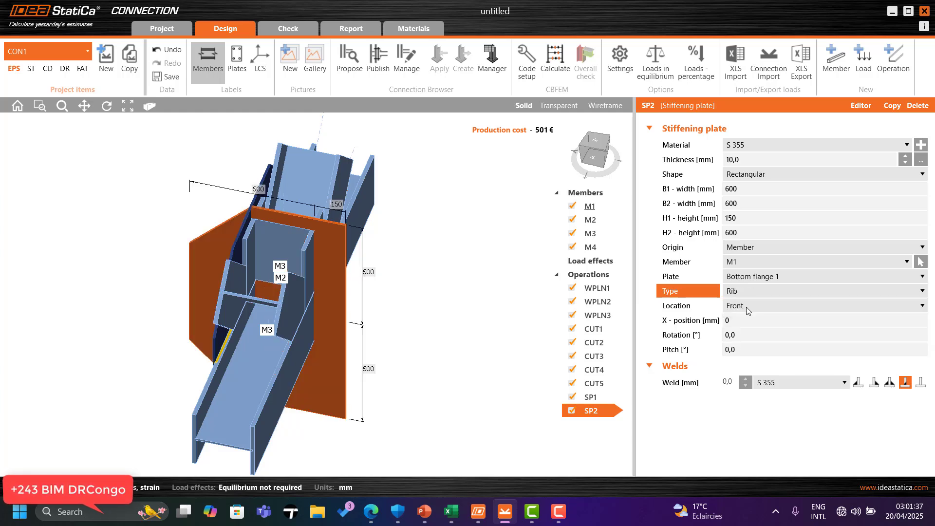
left_click(746, 291)
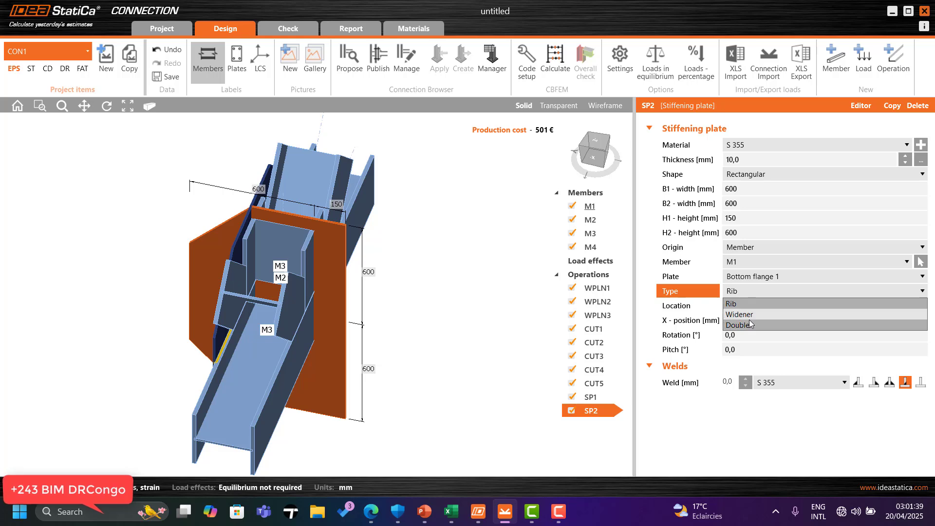
left_click(750, 324)
Step: Set the copied doubler's location to Rear
left_click(749, 304)
left_click(744, 329)
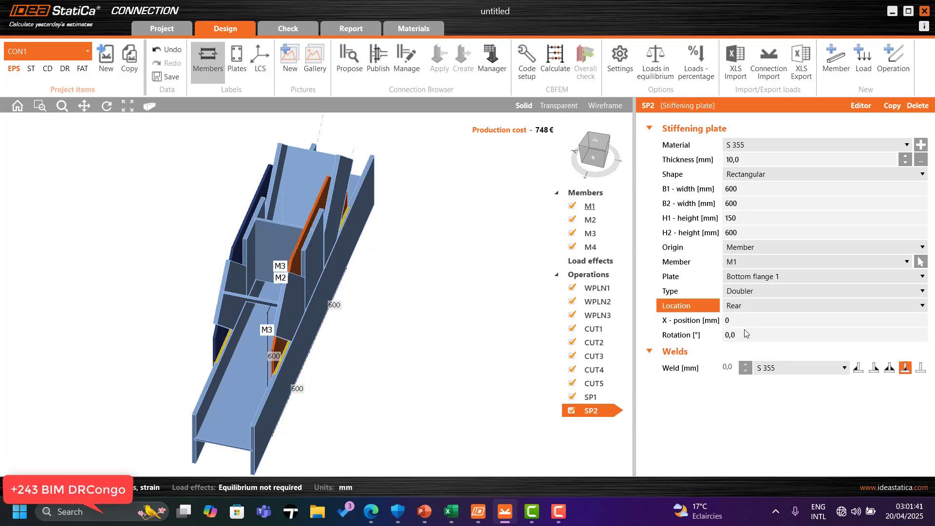
Step: Inspect both doublers from the front in transparent display
left_click(609, 141)
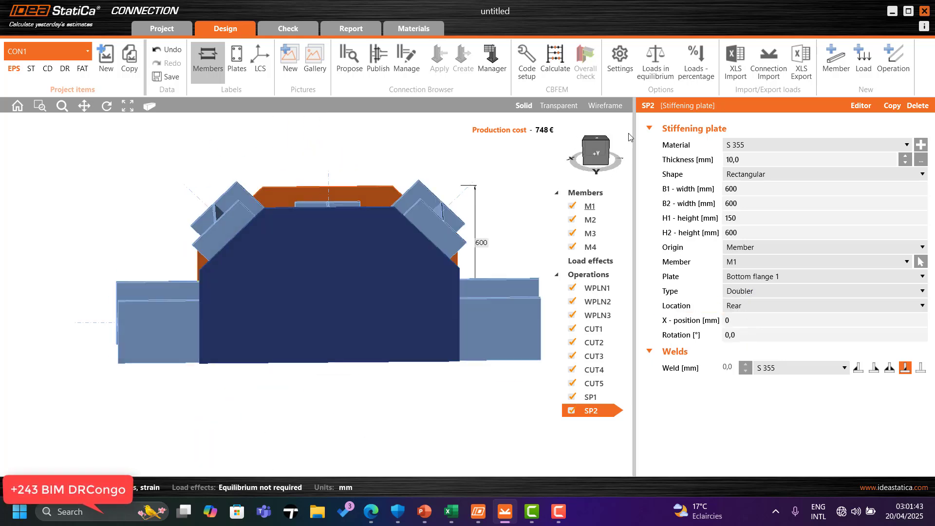
left_click(594, 160)
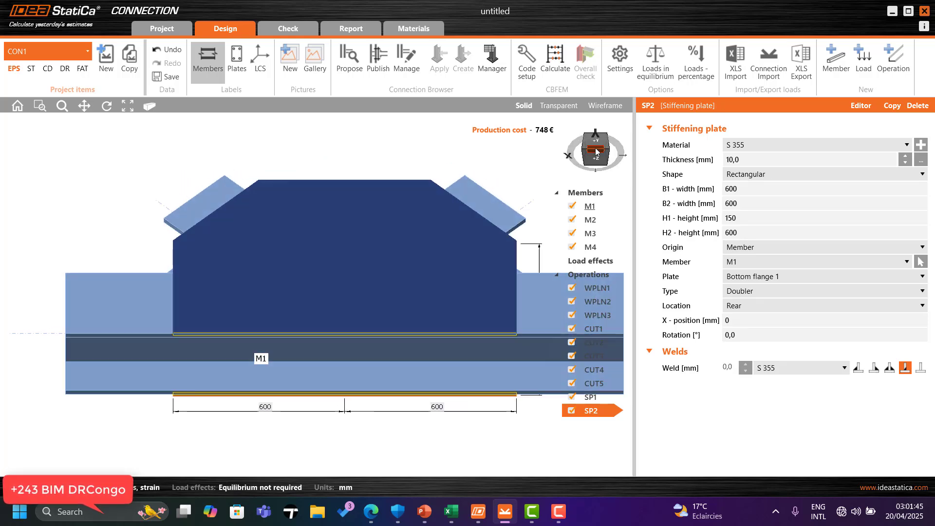
left_click(601, 154)
left_click(602, 141)
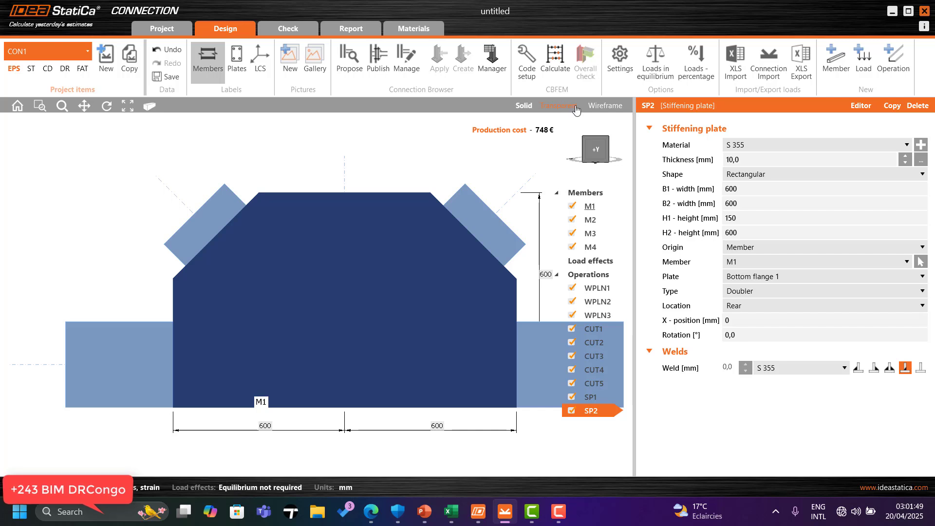
left_click(559, 105)
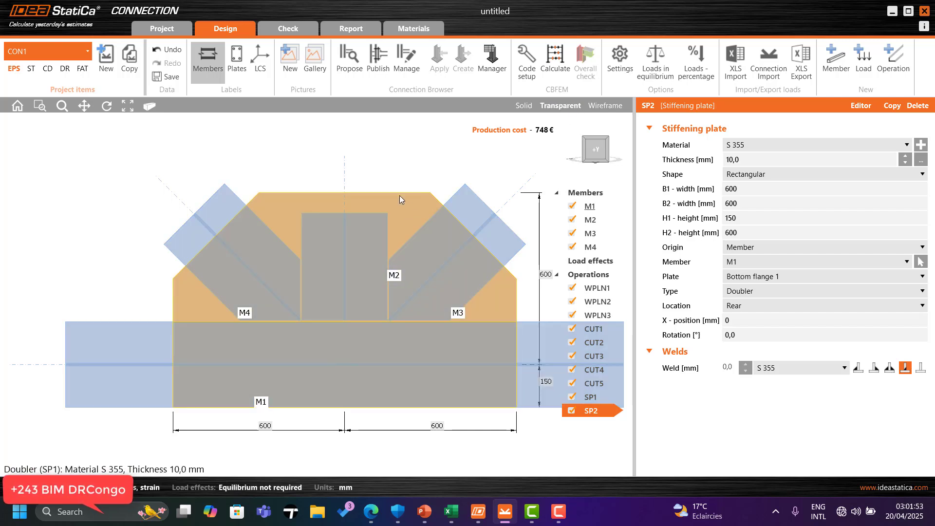
scroll(358, 211, "down", 3)
scroll(361, 213, "up", 3)
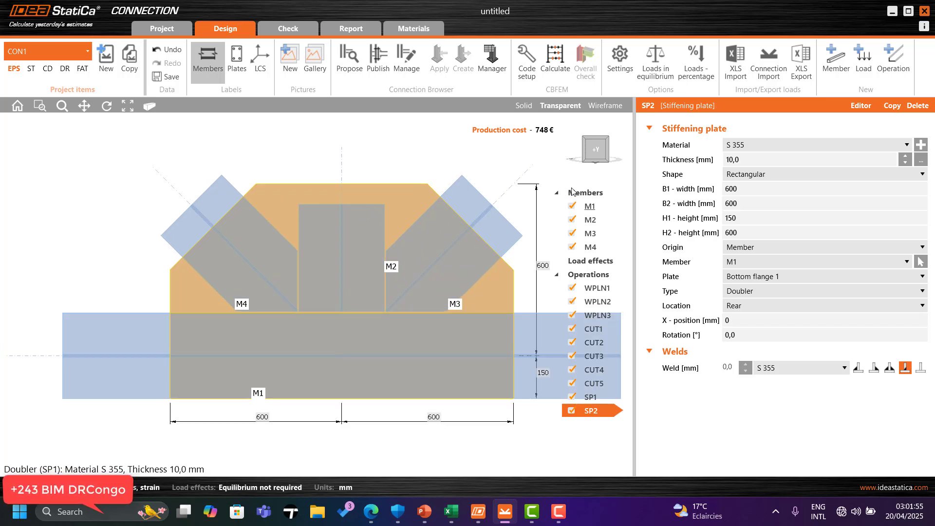
Step: Set the top flange doubler SP1's thickness to 20 mm
left_click(593, 397)
left_click(681, 162)
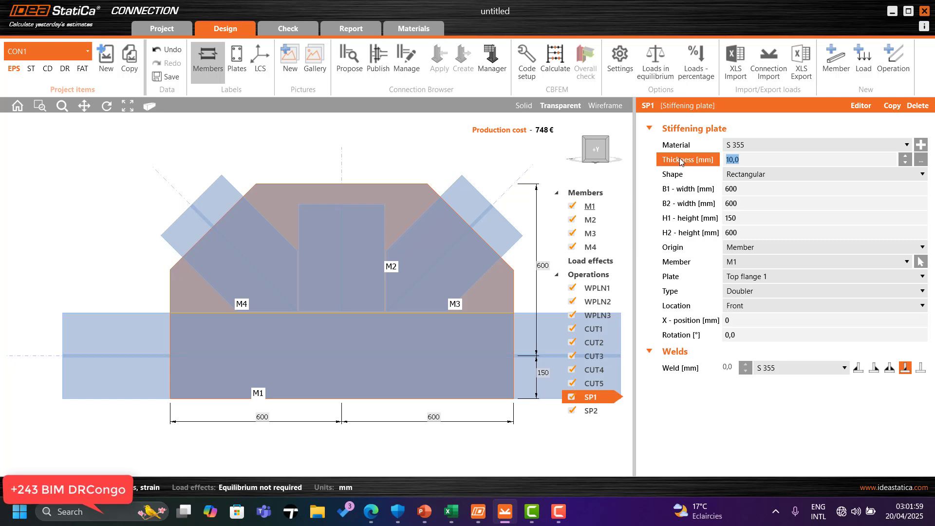
type("20")
left_click(749, 189)
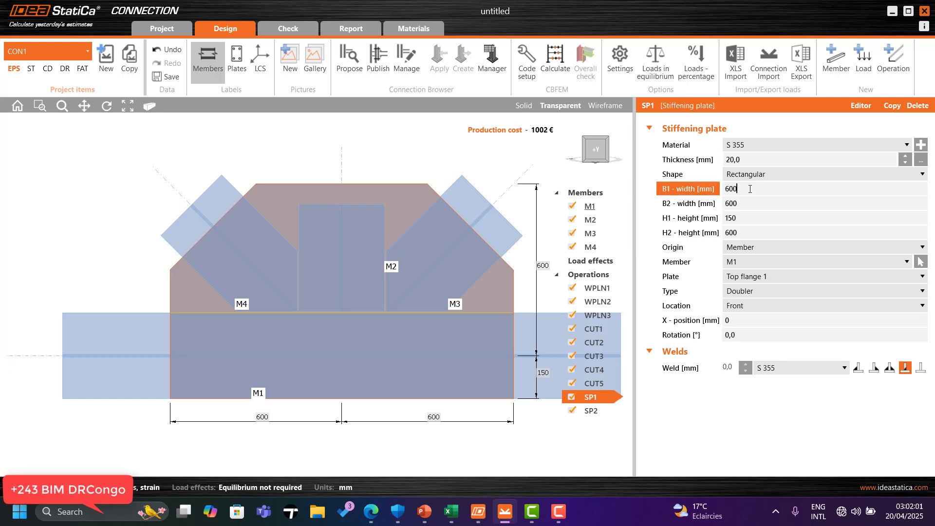
Step: Set the bottom flange doubler SP2's thickness to 20 mm, keeping material S 355
left_click(591, 411)
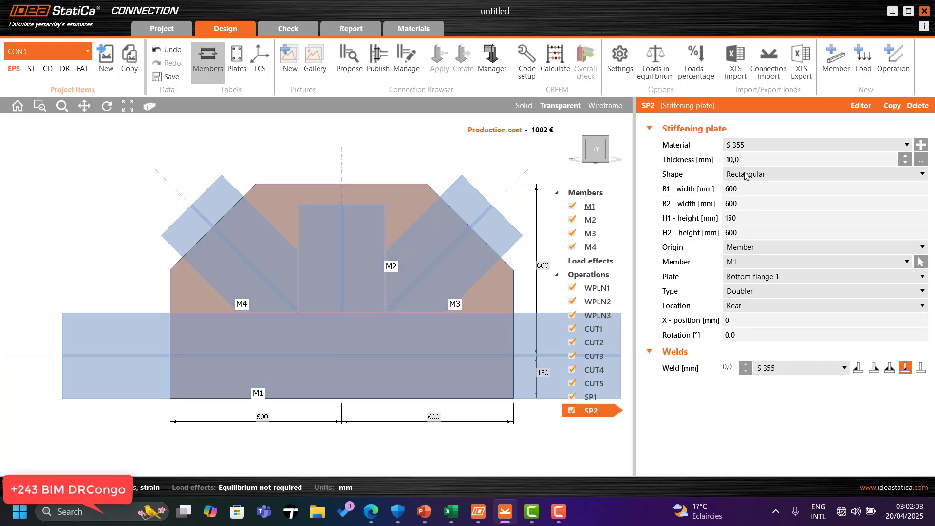
left_click(733, 159)
type("20")
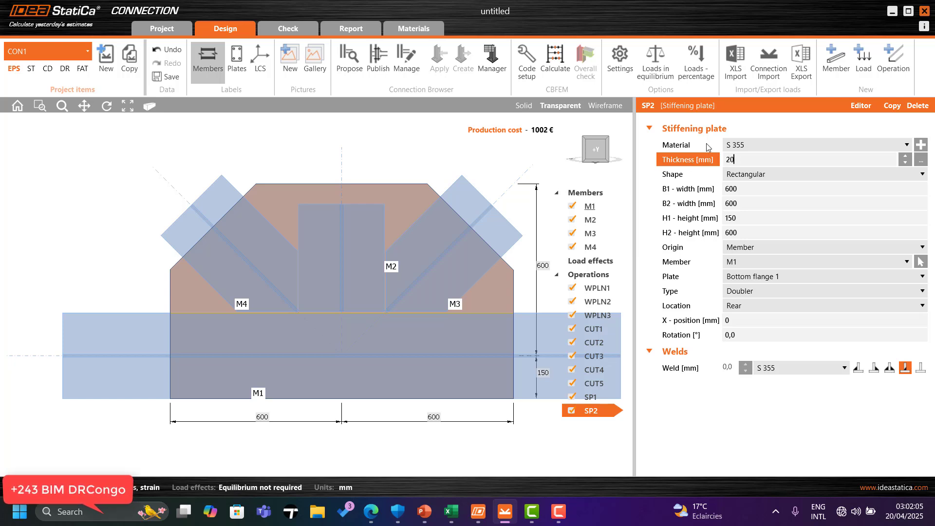
left_click(751, 145)
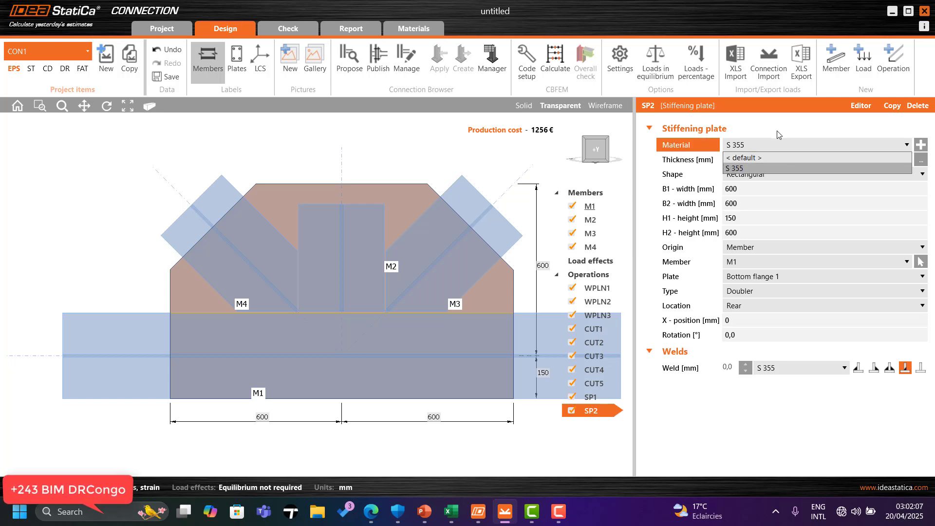
left_click(761, 167)
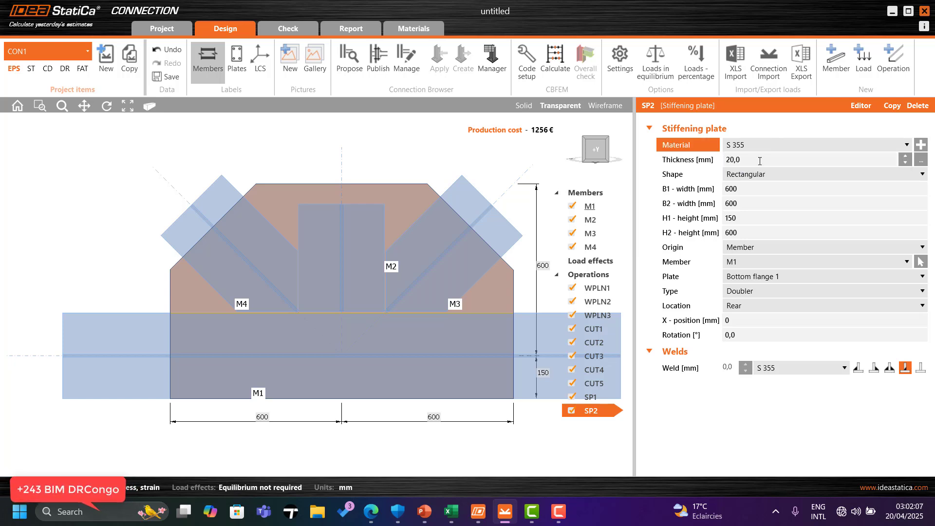
Step: Review the two doubler plates in solid display
left_click(524, 105)
left_click(583, 168)
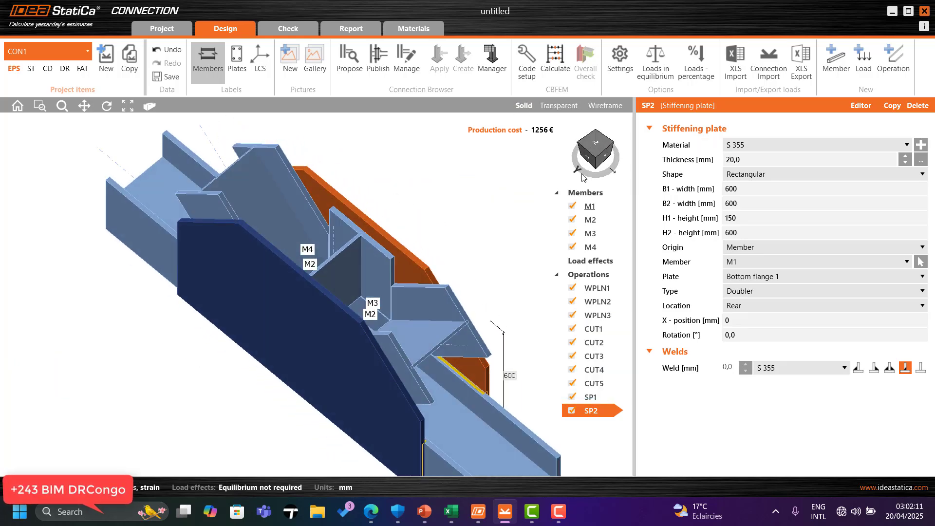
mouse_move(583, 178)
left_mouse_down()
mouse_move(586, 186)
mouse_move(592, 163)
left_mouse_up()
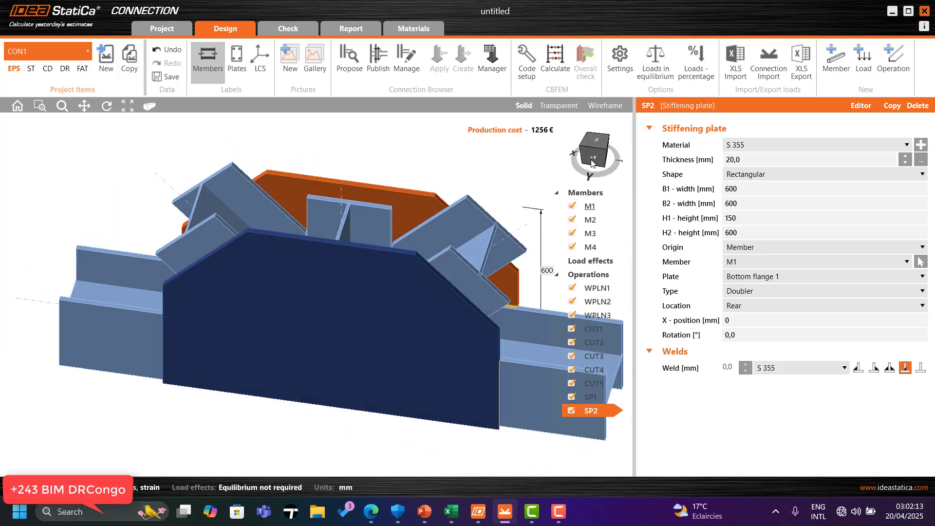
left_click(592, 164)
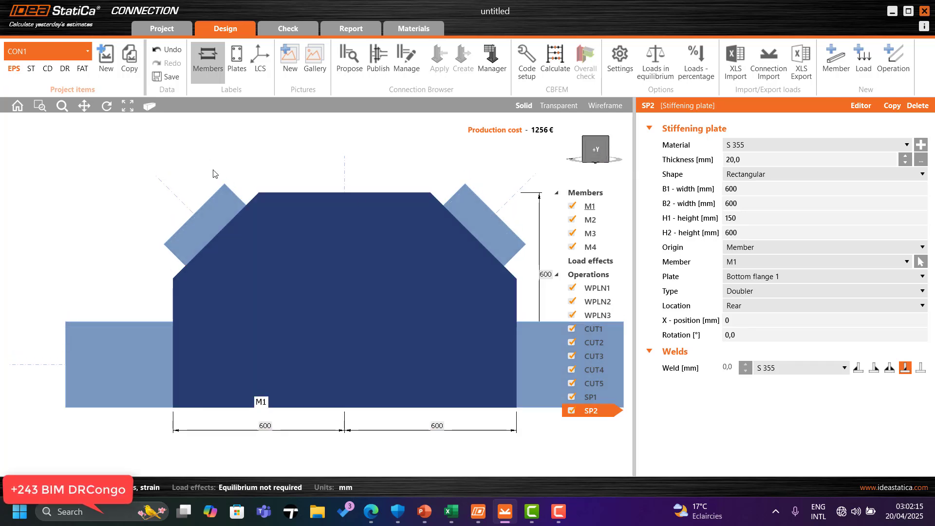
Step: Switch to transparent display and consult the presentation slide on gusset plates versus stiffeners
left_click(560, 106)
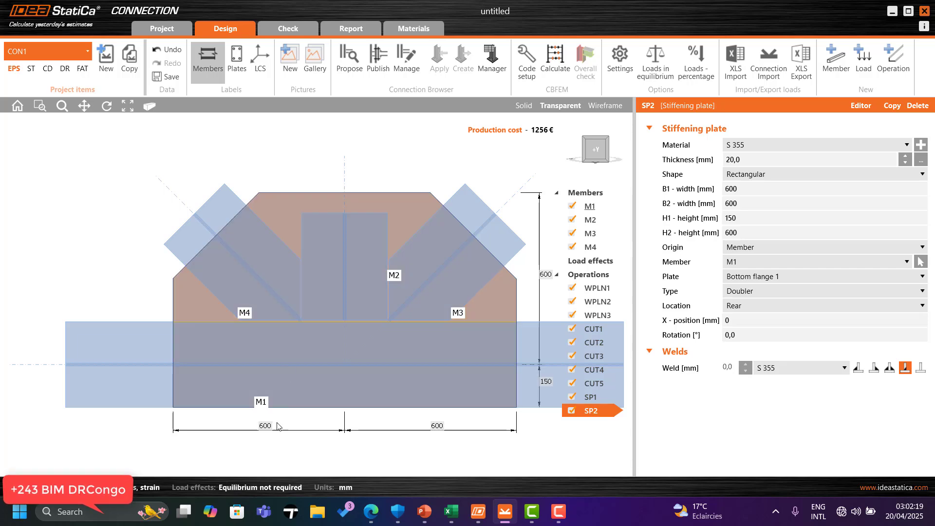
mouse_move(422, 519)
left_click(404, 472)
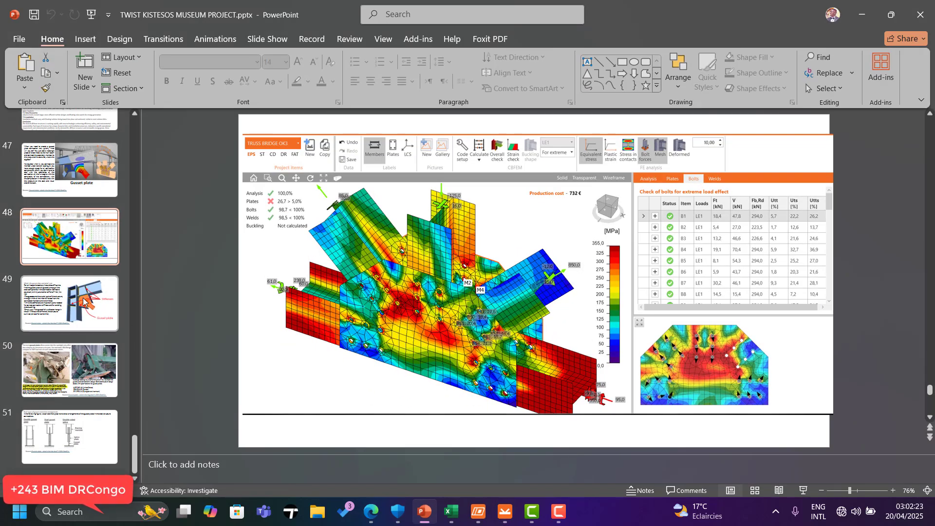
left_click(83, 301)
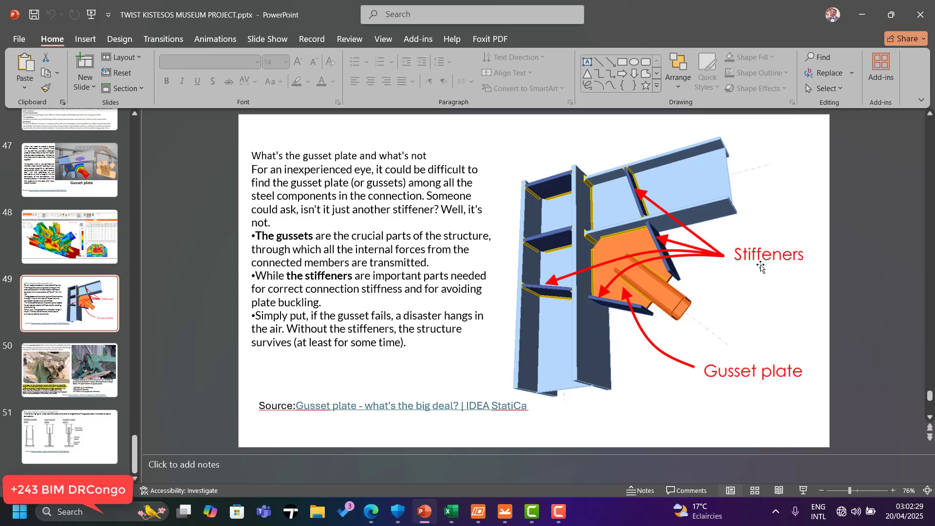
left_click(862, 16)
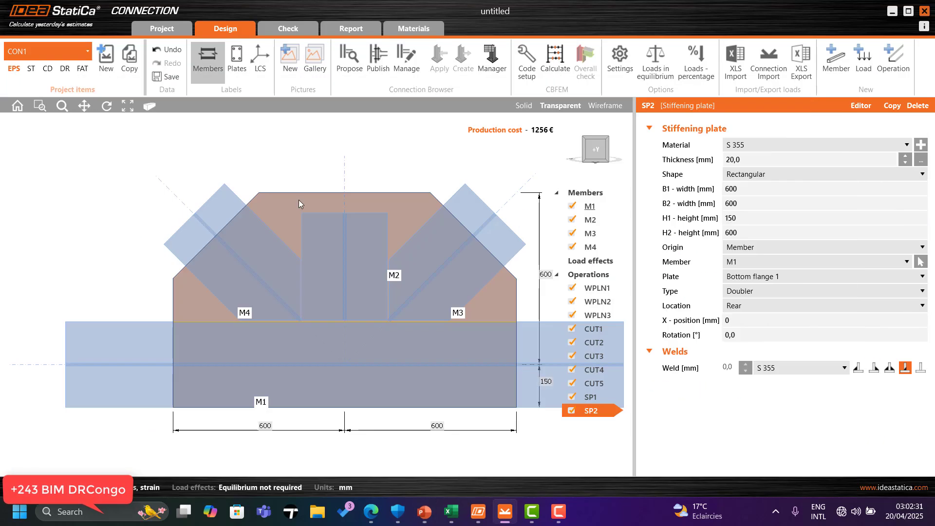
Step: Add a stiffeners operation on member M1 with the related member set to not specified
left_click(894, 61)
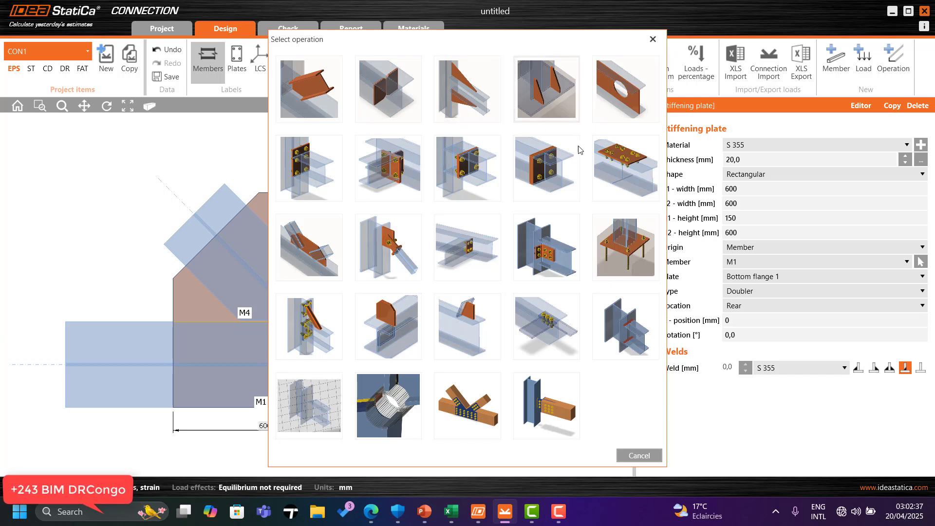
left_click(397, 87)
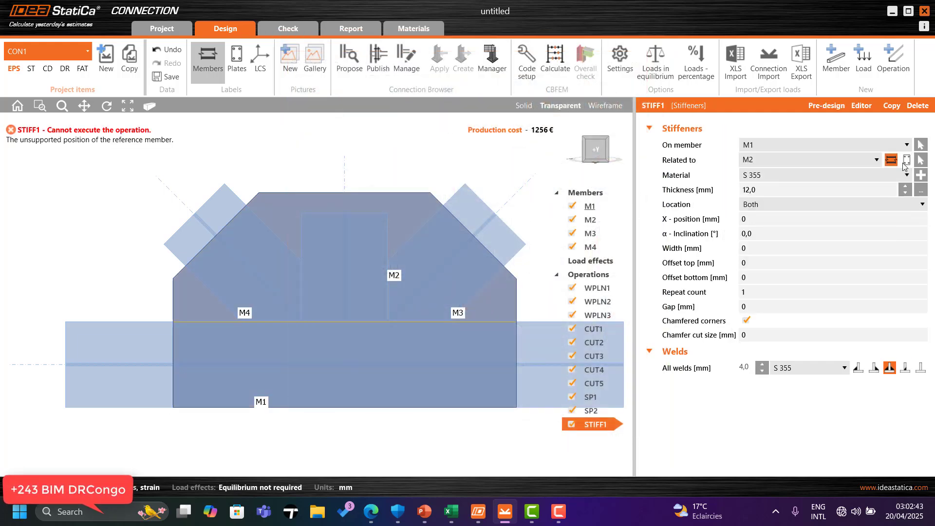
left_click(907, 160)
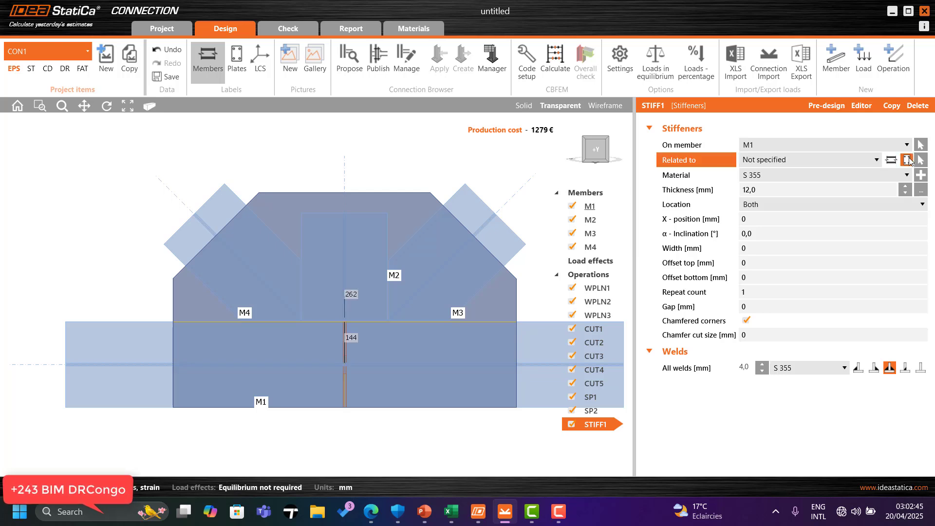
Step: Set the stiffeners' X-position to -150 mm, repeat count to 3 and Delta x spacing to 150 mm
left_click(759, 221)
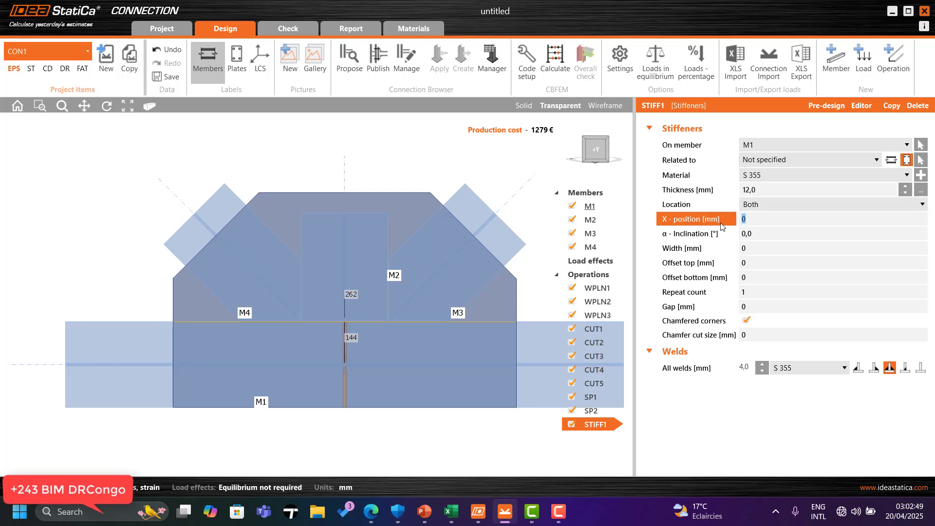
type("-150")
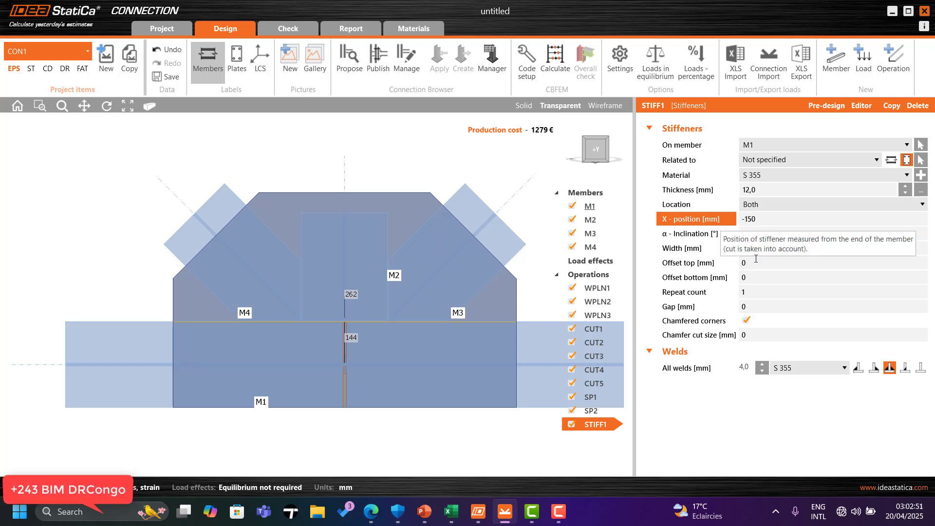
left_click(757, 259)
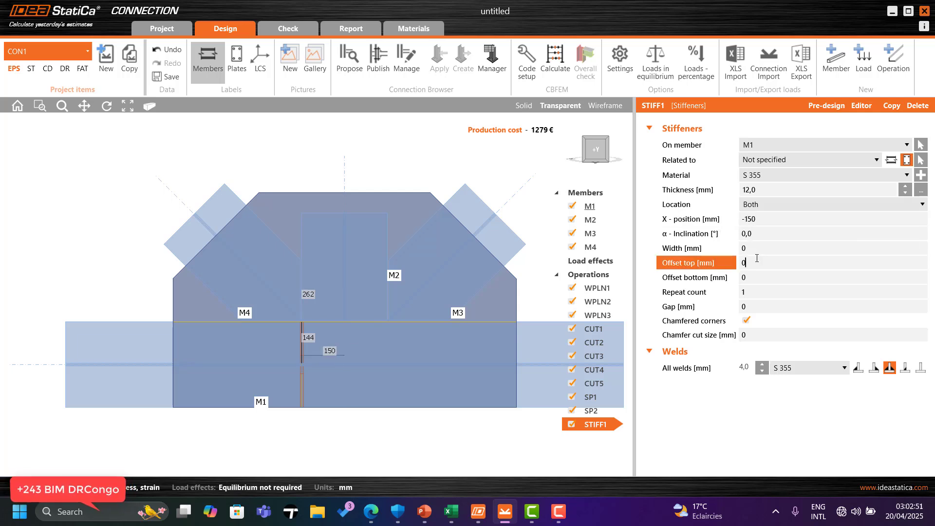
left_click(758, 293)
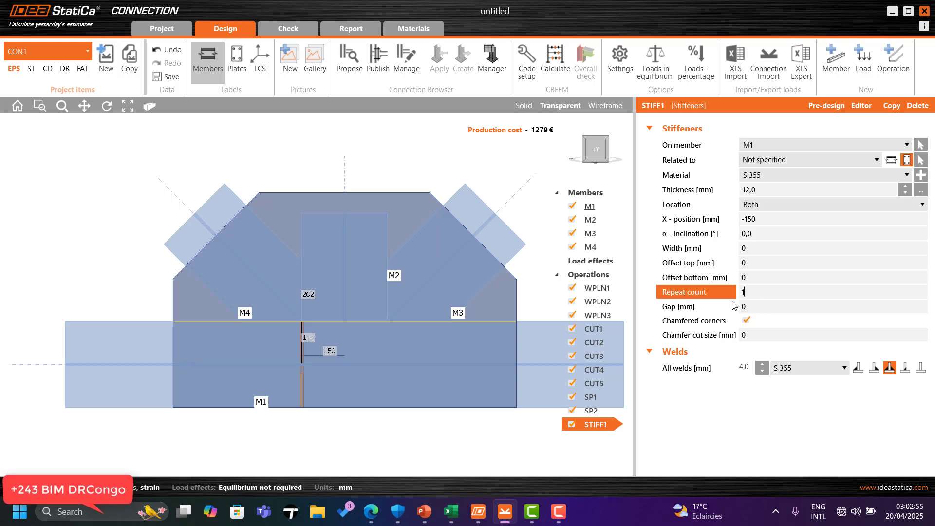
type("3")
left_click(755, 307)
left_click(772, 307)
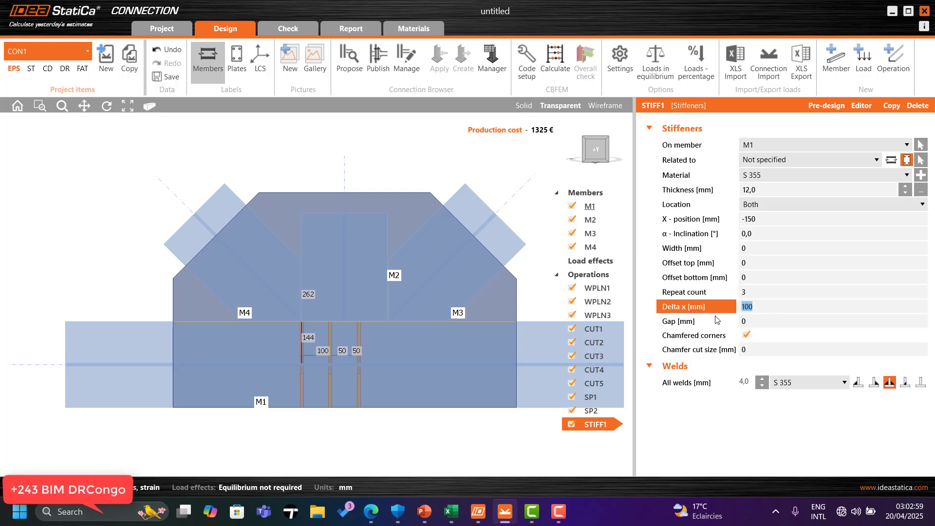
type("150")
left_click(775, 292)
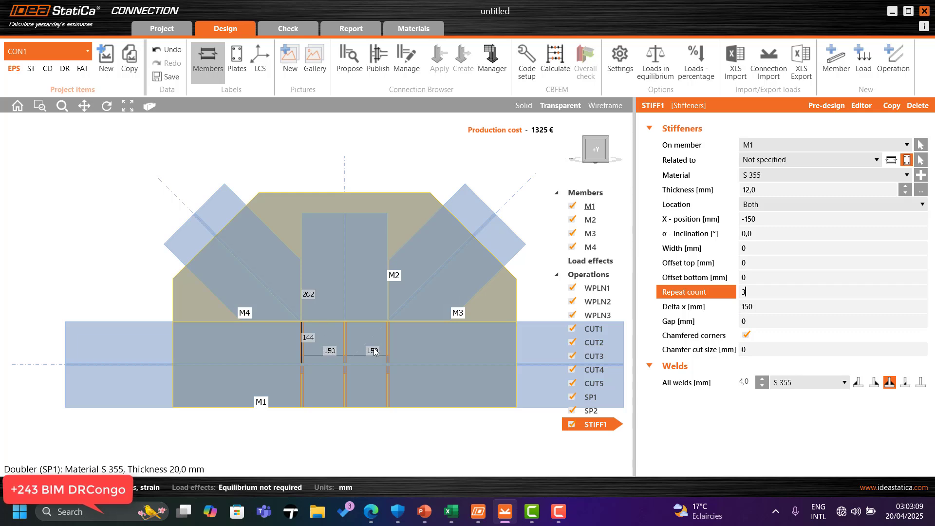
Step: Inspect the three stiffeners in solid and transparent display
mouse_move(594, 148)
left_mouse_down()
mouse_move(578, 169)
mouse_move(568, 146)
mouse_move(596, 154)
mouse_move(590, 158)
mouse_move(613, 155)
mouse_move(589, 156)
left_mouse_up()
left_click(524, 105)
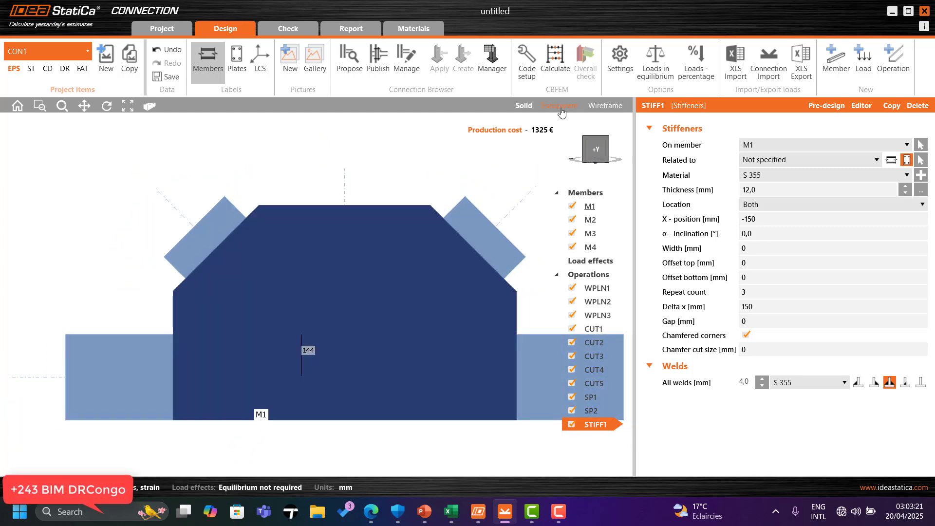
left_click(560, 106)
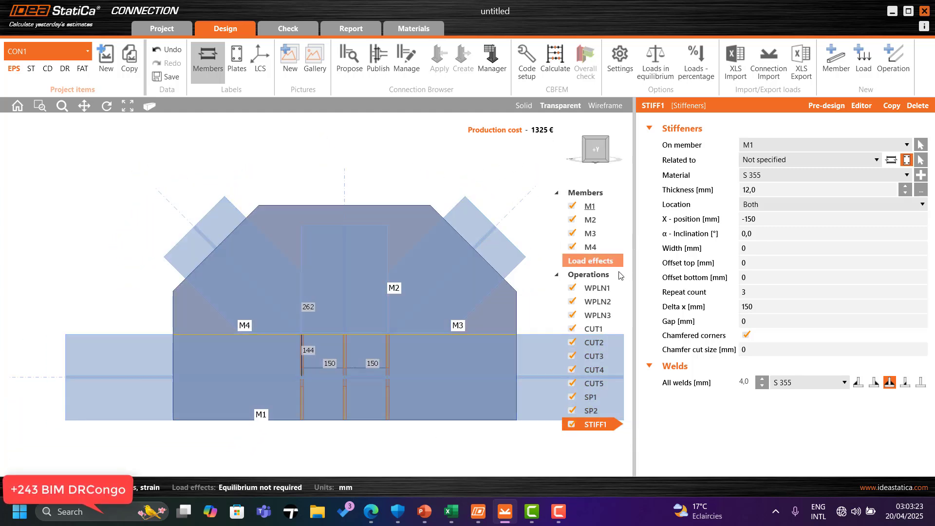
scroll(604, 460, "down", 2)
scroll(497, 442, "up", 2)
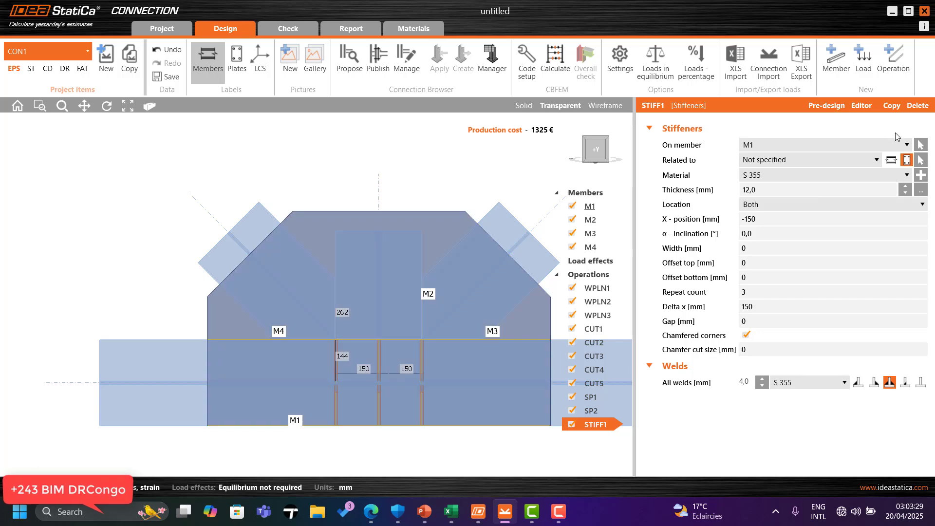
Step: Add a bolt grid operation connecting the doublers using M30 8.8 bolts
left_click(893, 54)
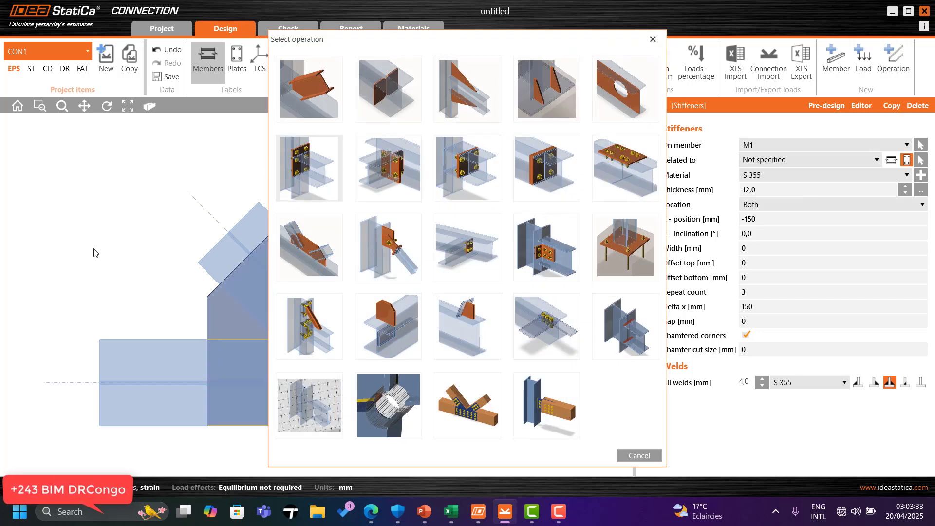
left_click(543, 328)
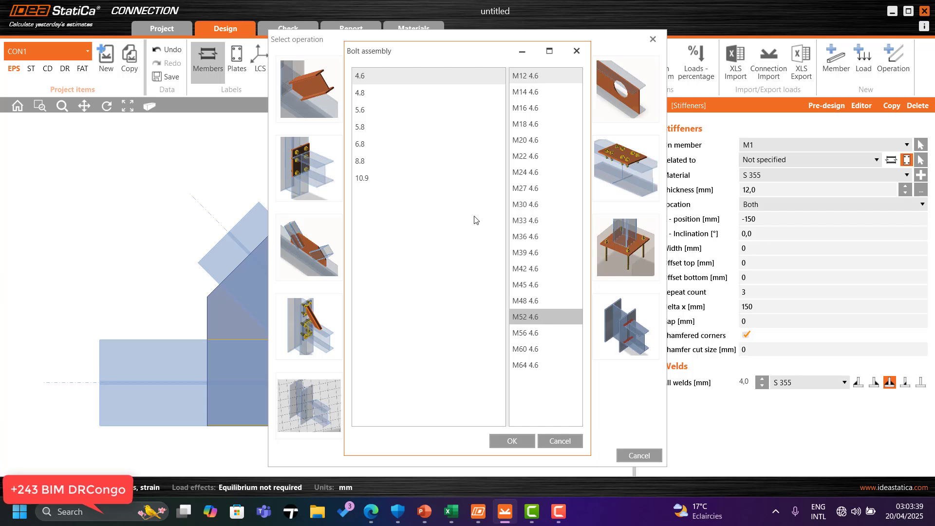
left_click(372, 161)
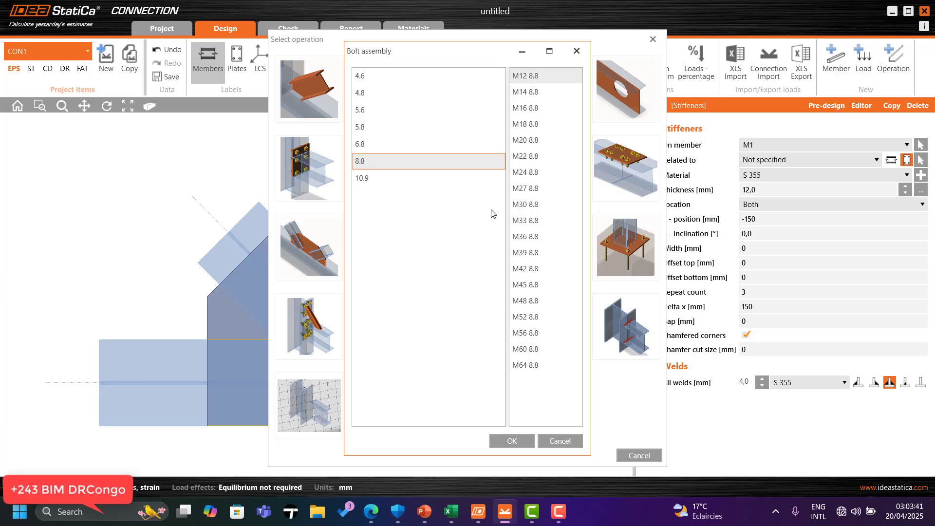
left_click(535, 205)
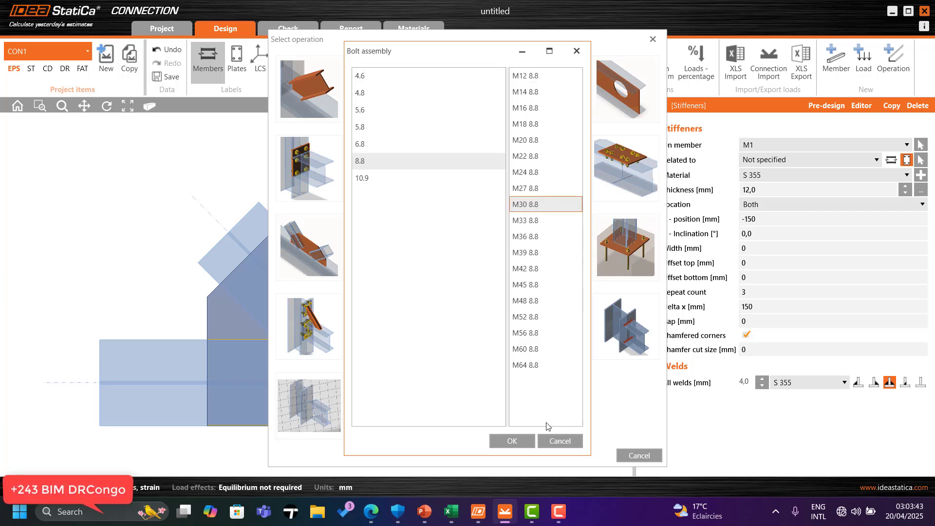
left_click(512, 441)
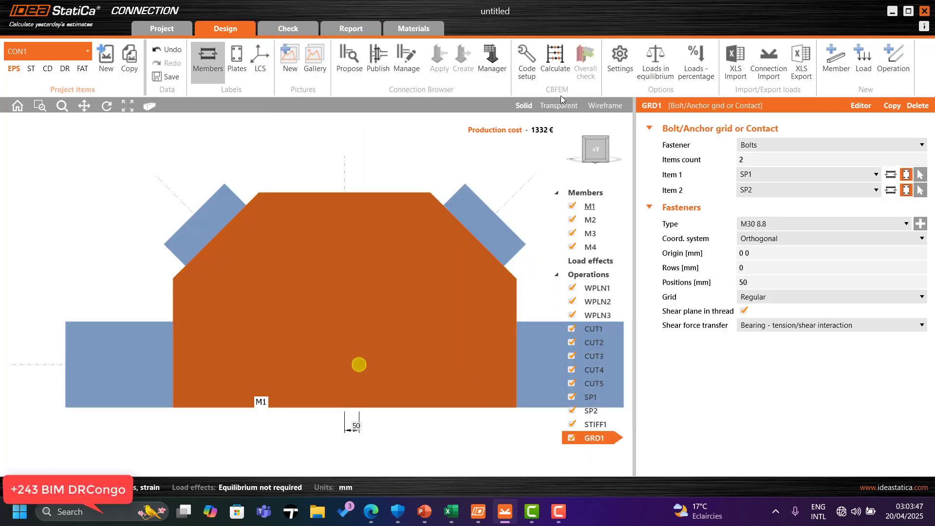
Step: Set the bolt grid's positions to 325 mm
left_click(560, 106)
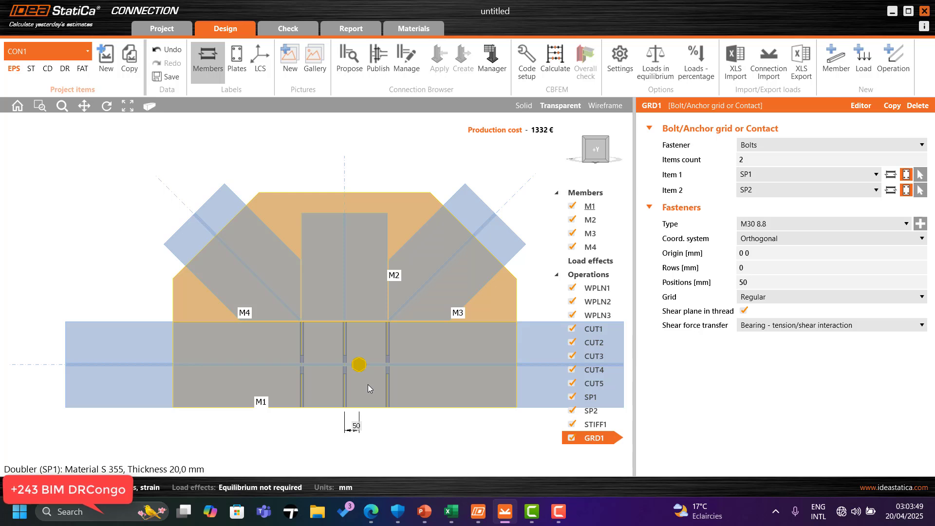
left_click(769, 285)
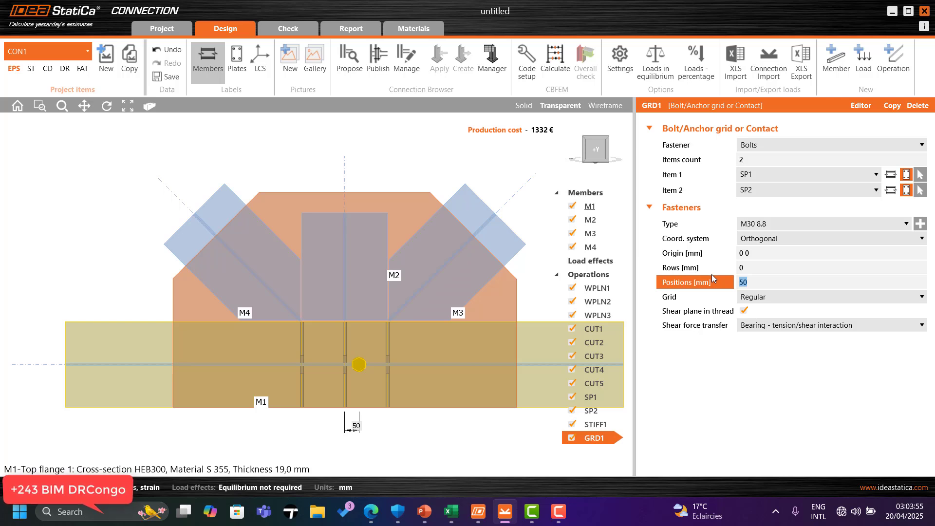
type("325")
left_click(779, 266)
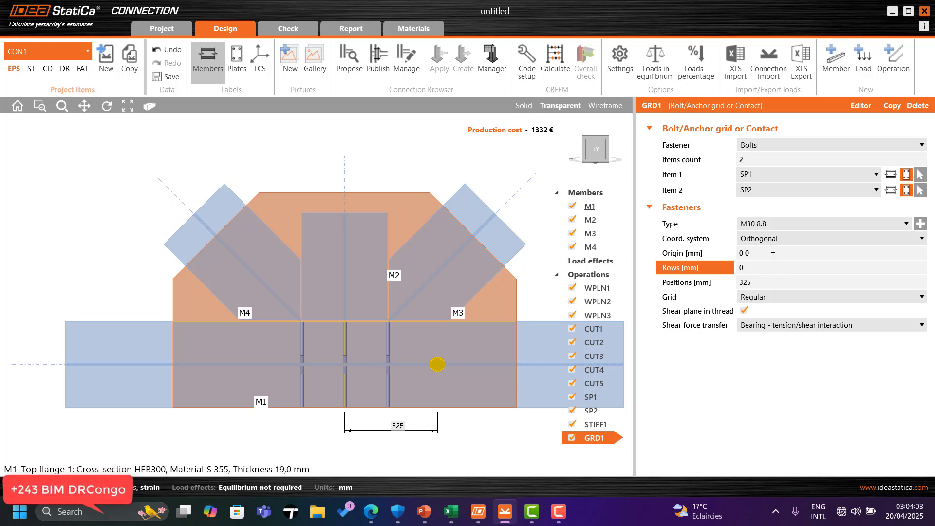
left_click(776, 283)
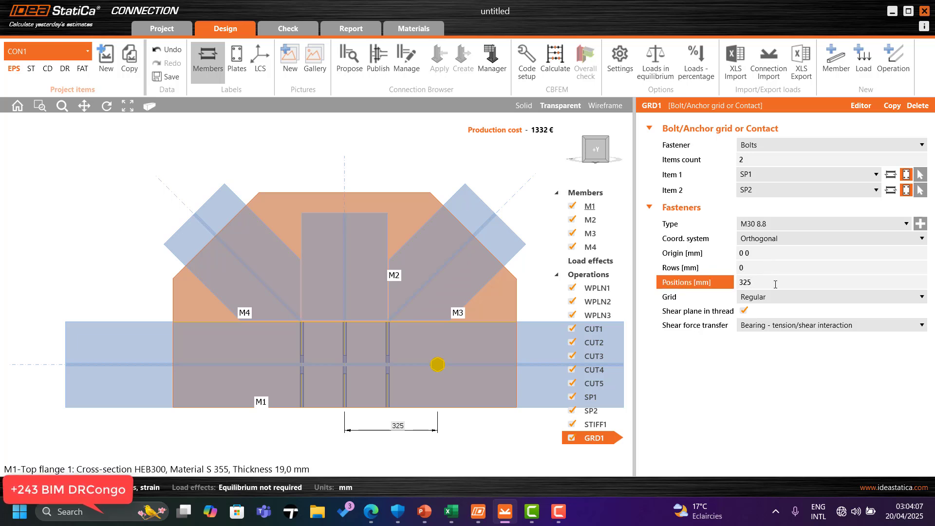
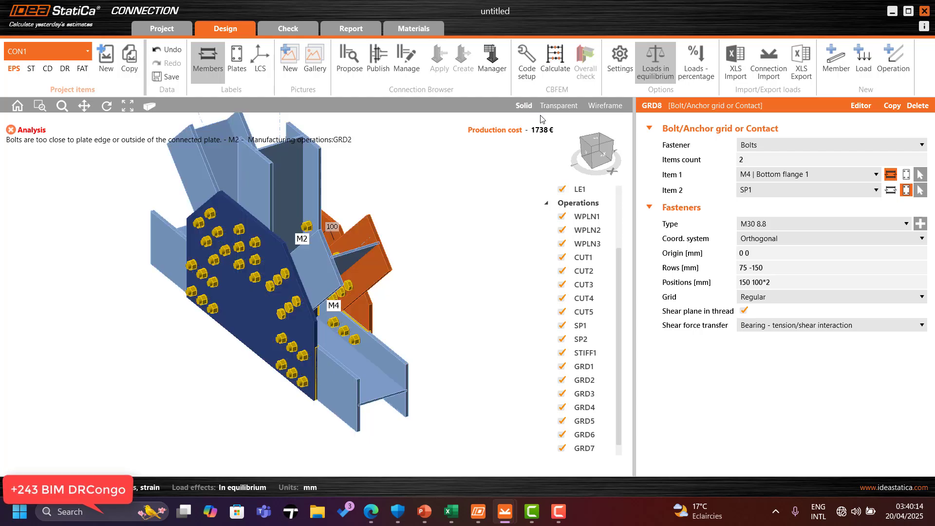
Step: Inspect the doubler plates' bolt layout on member M1 from the front and 3D views
left_click(611, 145)
left_click_drag(611, 145, 547, 139)
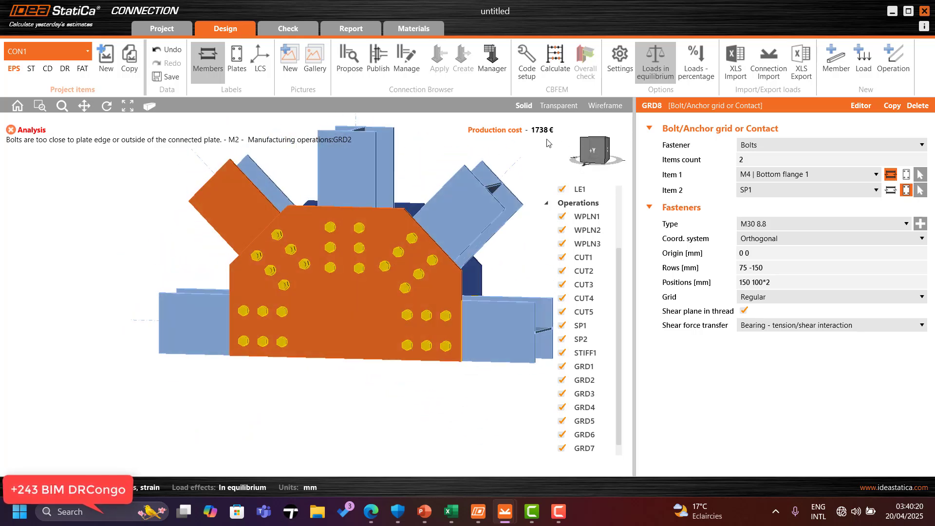
left_click(595, 150)
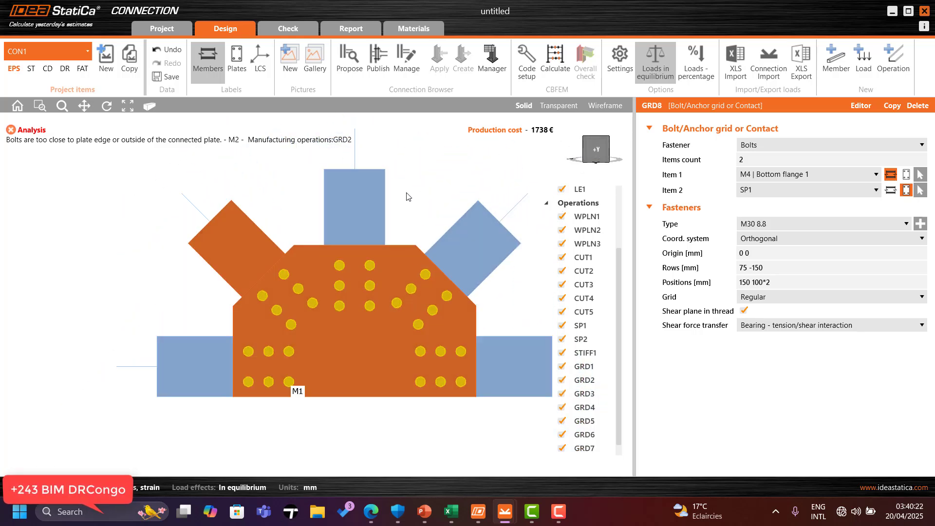
middle_click_drag(338, 415, 334, 350)
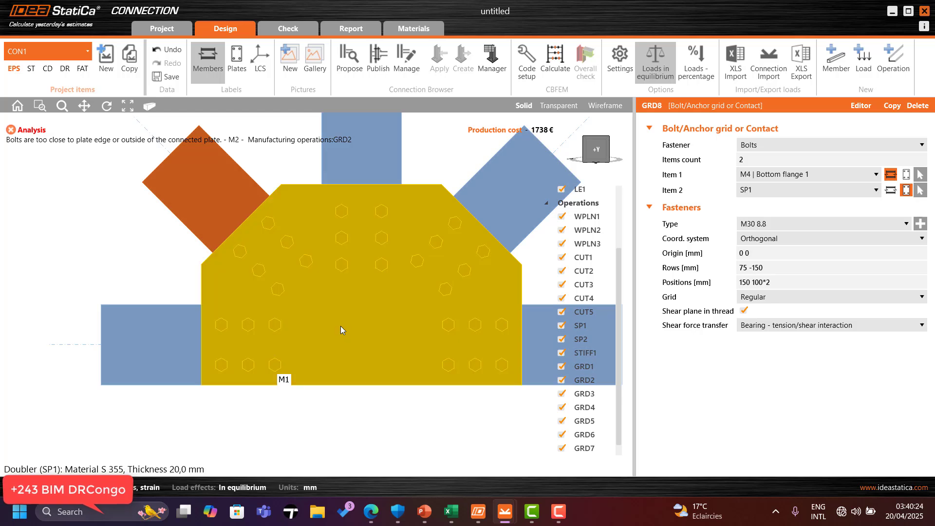
scroll(341, 326, "down", 2)
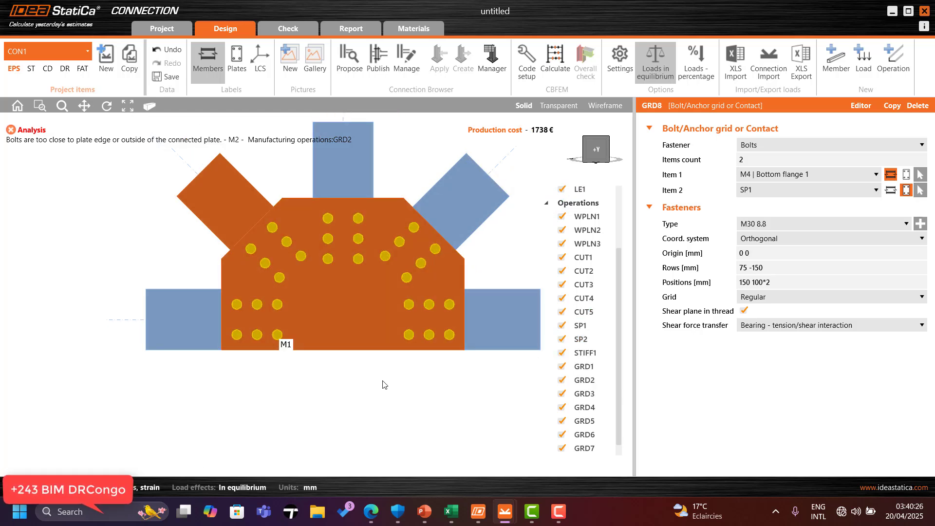
left_click(597, 149)
left_click_drag(598, 155, 647, 164)
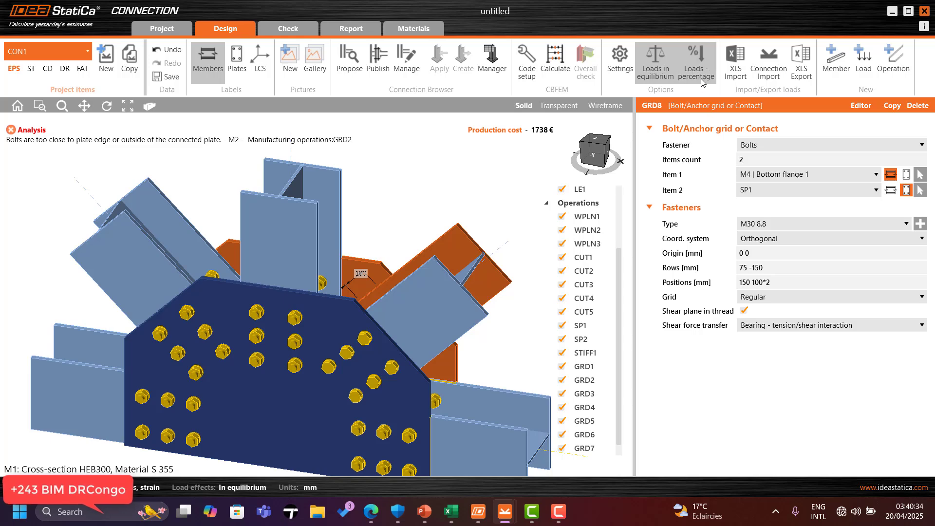
left_click(657, 74)
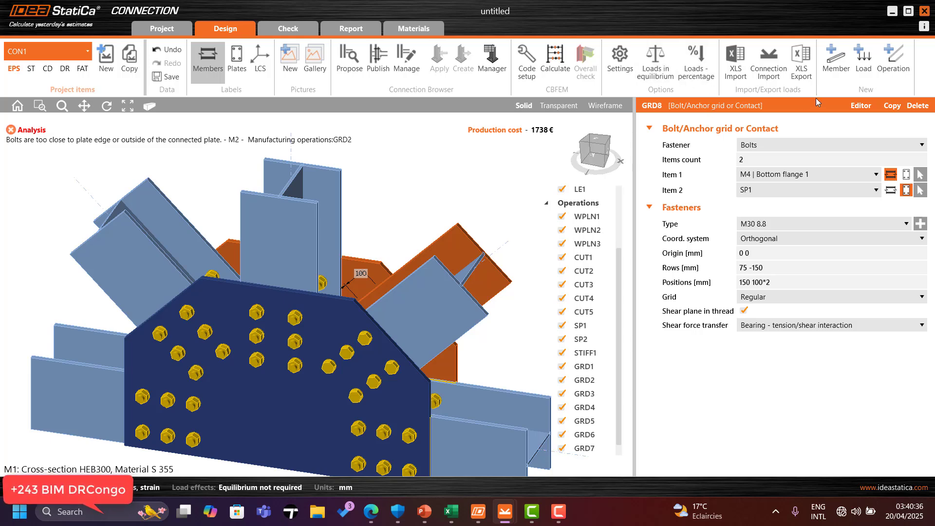
left_click(738, 72)
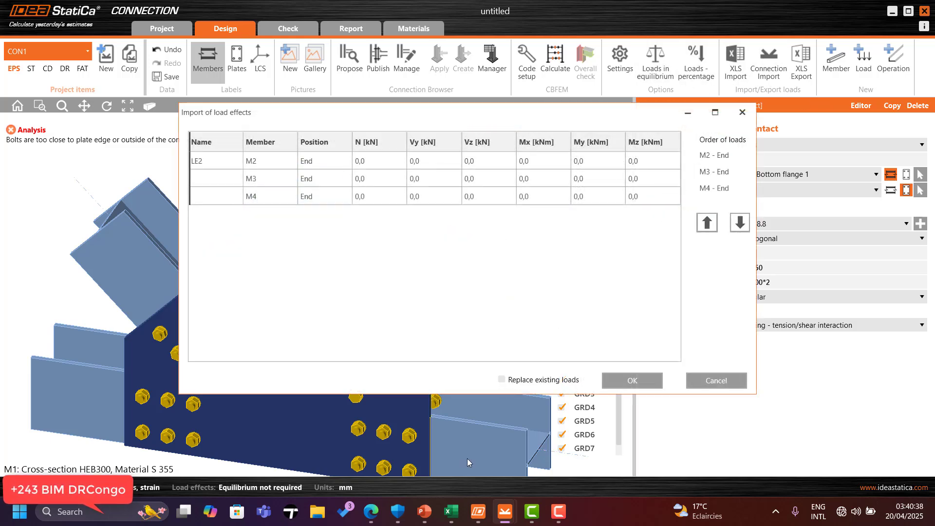
left_click(743, 112)
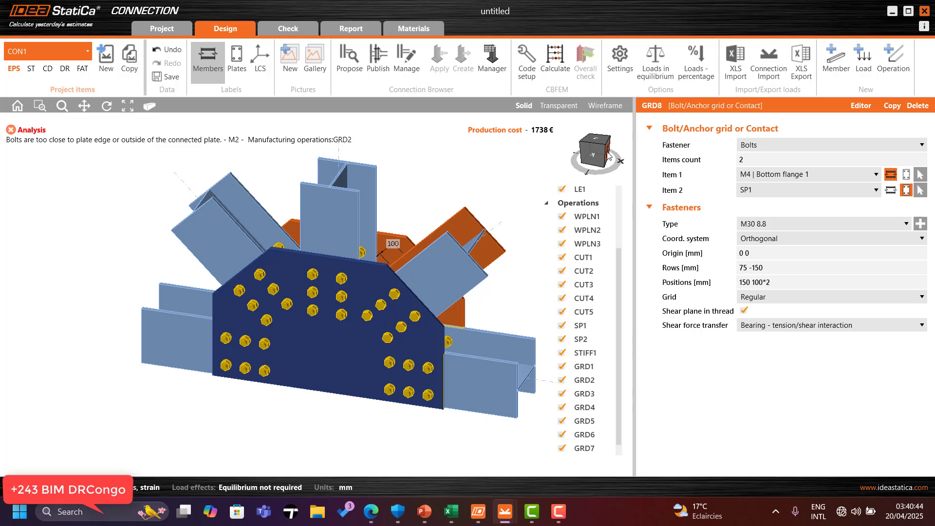
Step: Import the load effects for M1 begin and end, M2, M3 and M4 by pasting the Excel load table into the import dialog
left_click(614, 158)
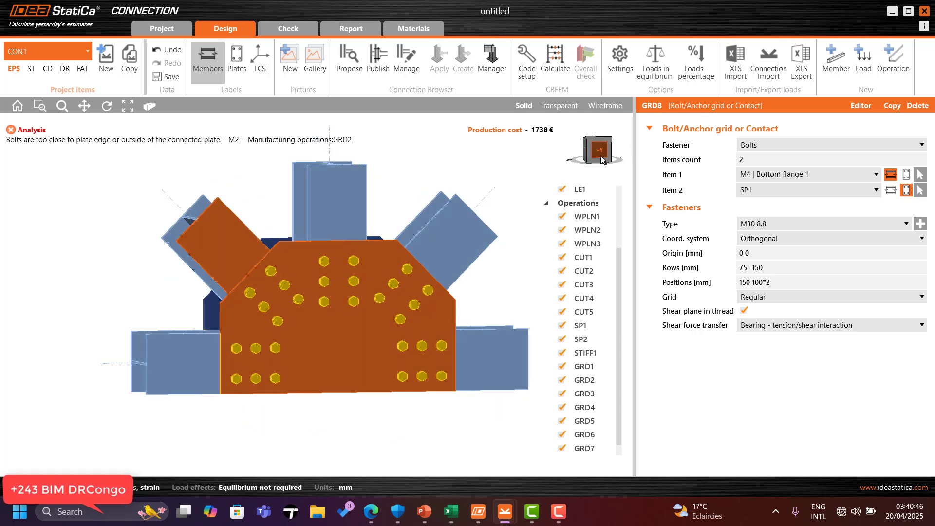
left_click(604, 156)
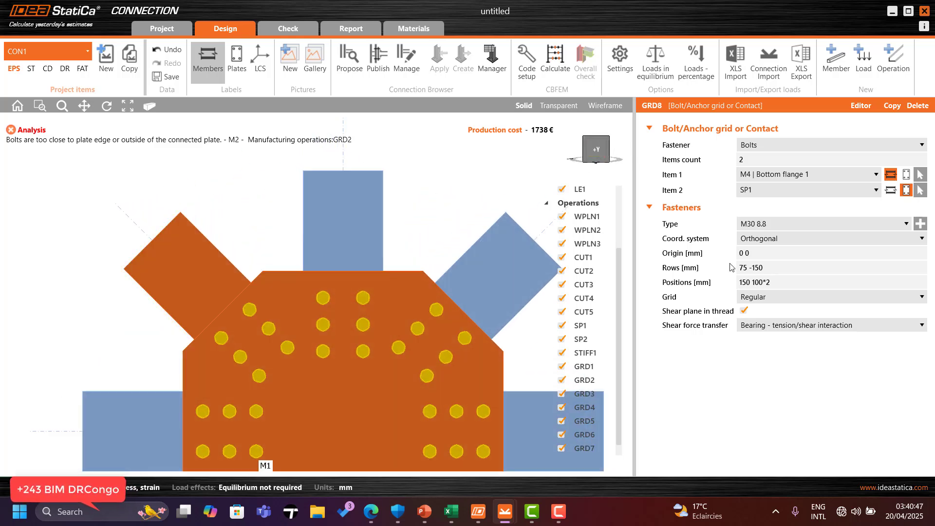
left_click(655, 63)
left_click(739, 76)
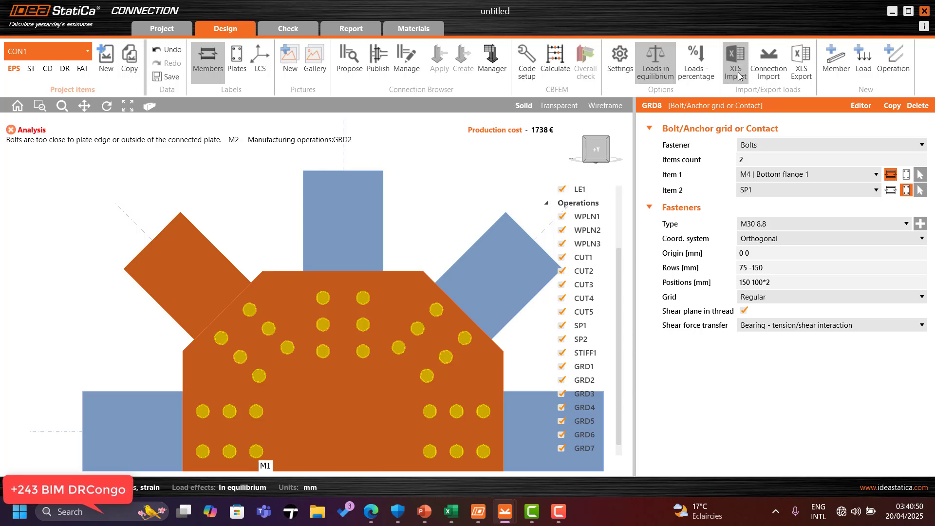
left_click(451, 512)
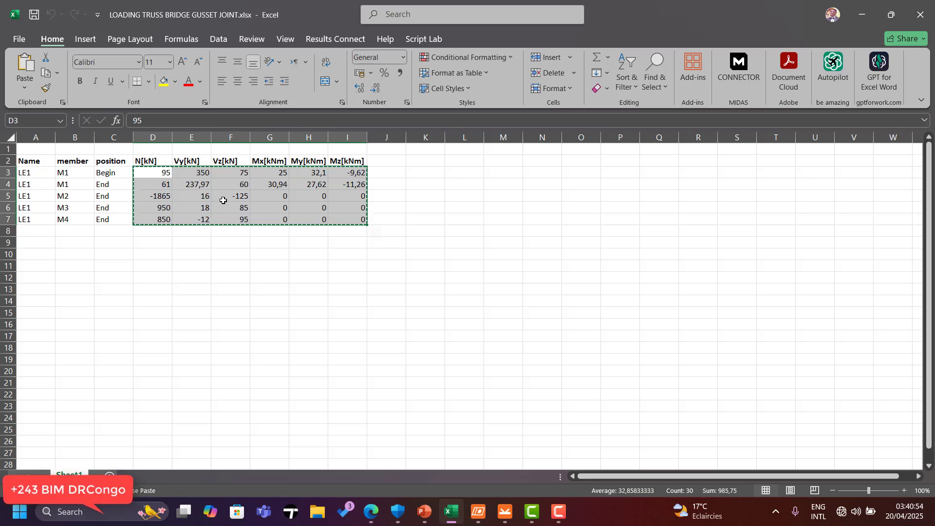
left_click(859, 11)
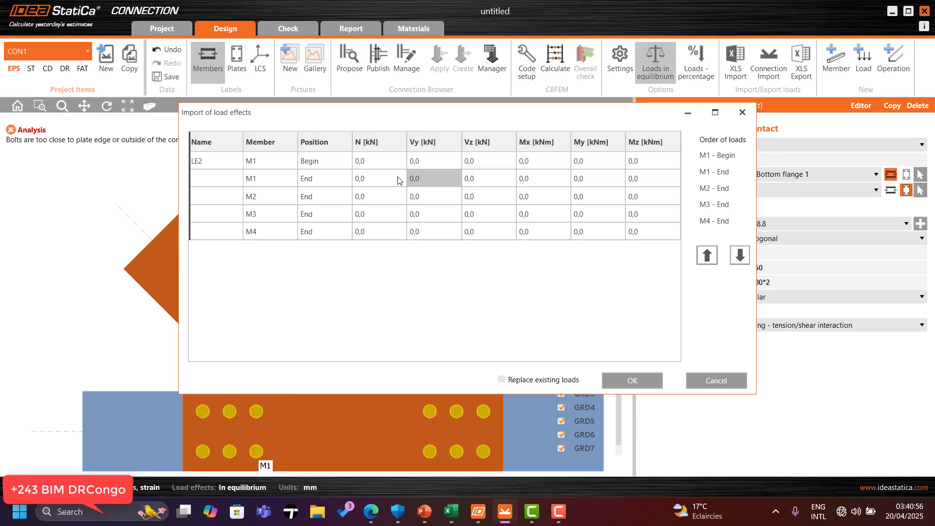
left_click(367, 162)
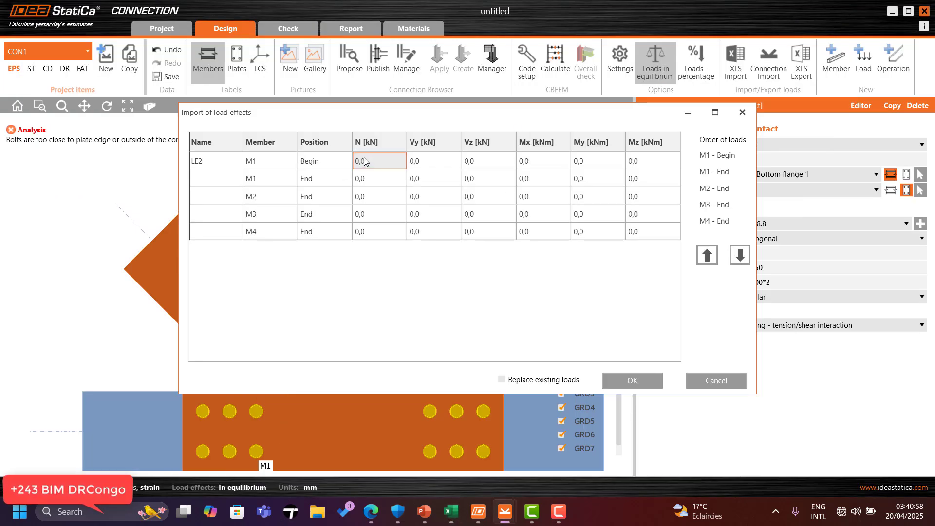
type("95,0\t350,0\t75,0\t25,0\t32,1\t-9,6 61,0\t238,0\t60,0\t30,9\t27,6\t-11,3 -1865,0\t16,0\t-125,0\t0,0\t0,0\t0,0 950,0\t18,0\t85,0\t0,0\t0,0\t0,0 850,0\t-12,0\t95,0\t0,0\t0,0\t0,0")
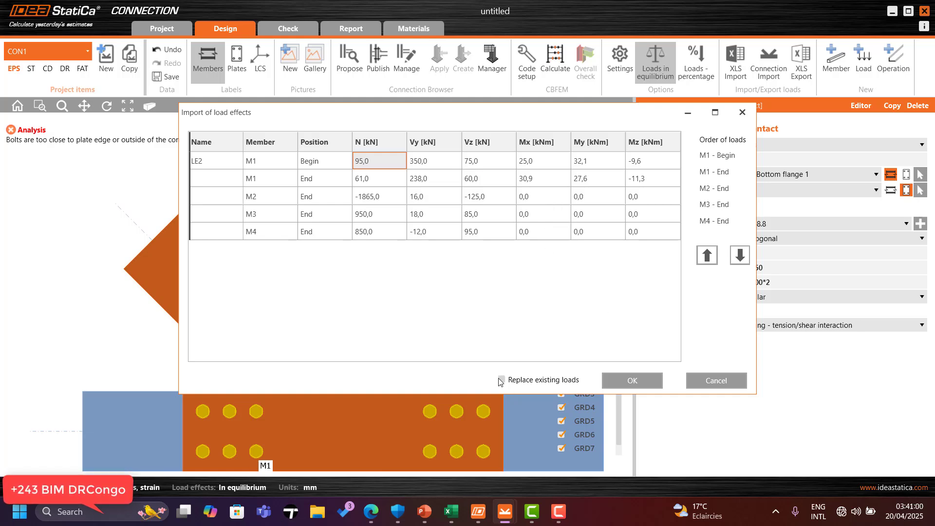
left_click(630, 379)
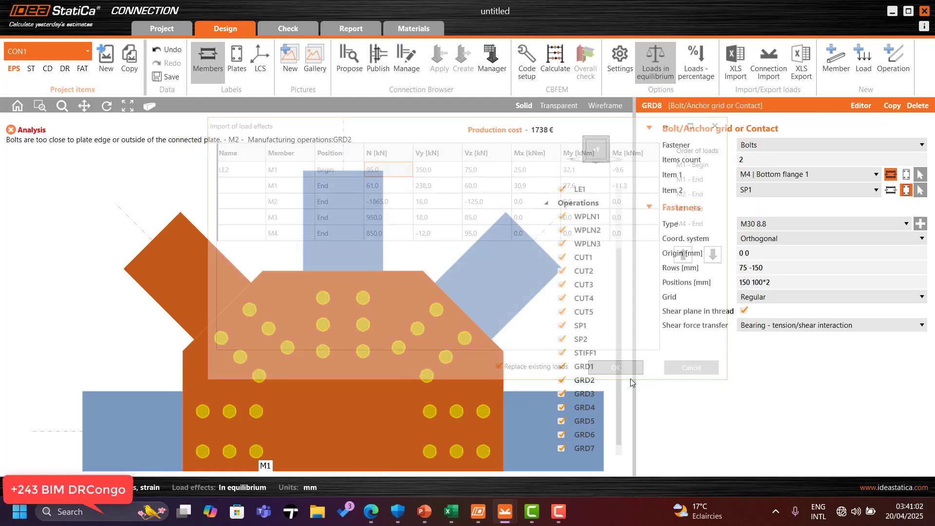
Step: Run the overall check calculation of the connection
scroll(312, 212, "down", 4)
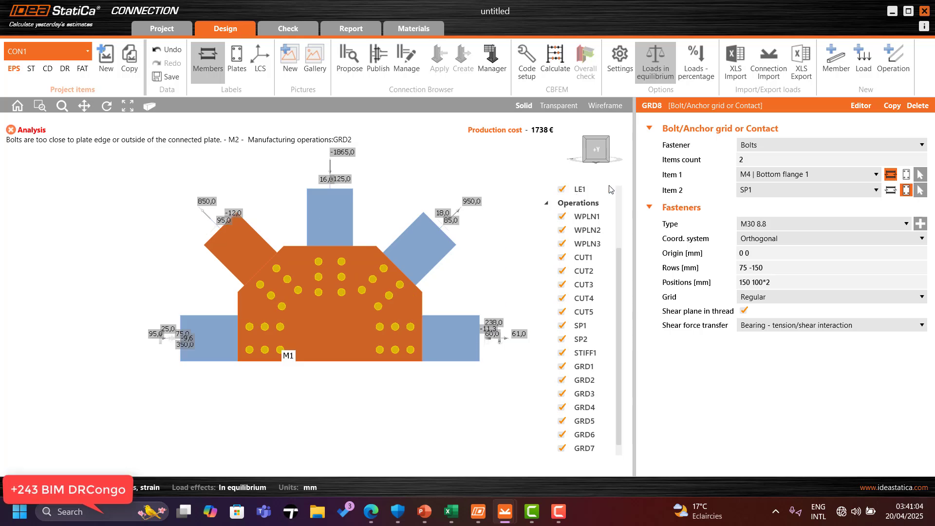
left_click_drag(597, 150, 504, 169)
scroll(405, 191, "up", 3)
left_click(559, 65)
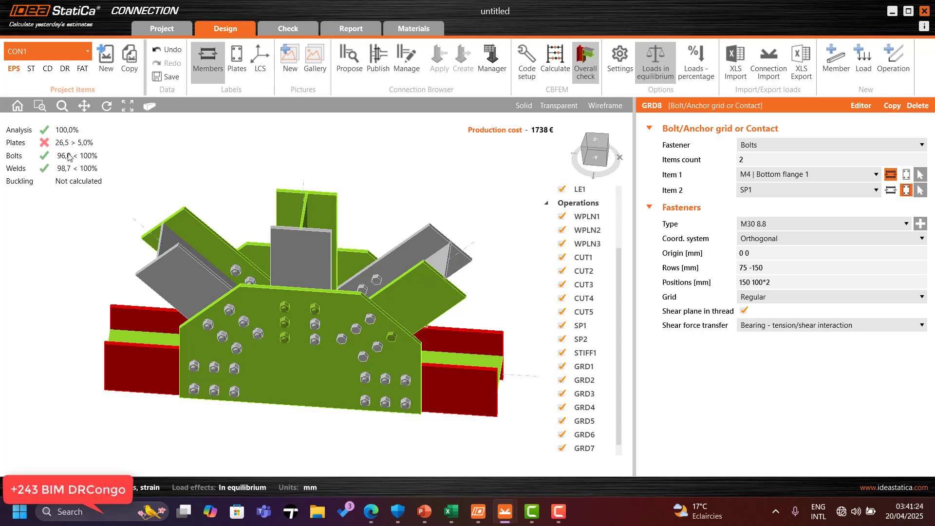
Step: Display the equivalent stress results of the connection in the check view
scroll(395, 326, "up", 2)
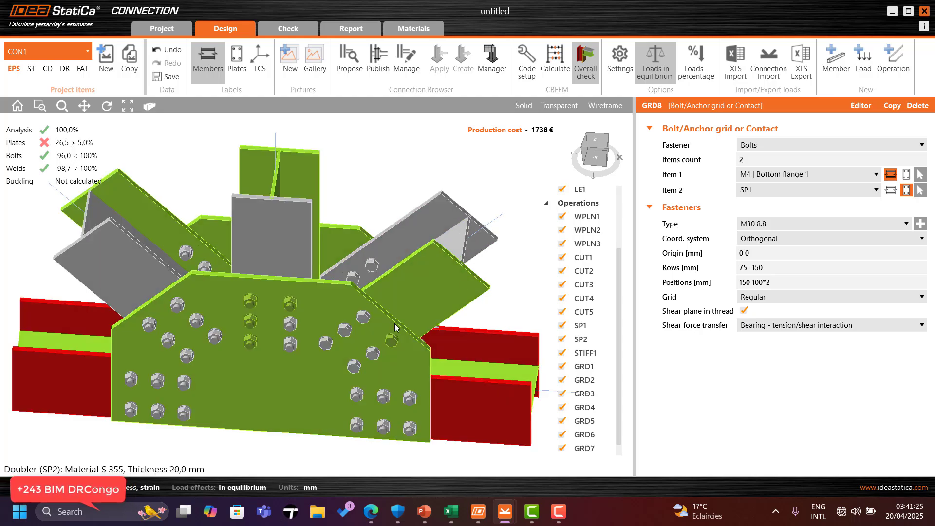
left_click(586, 153)
left_click_drag(636, 150, 407, 153)
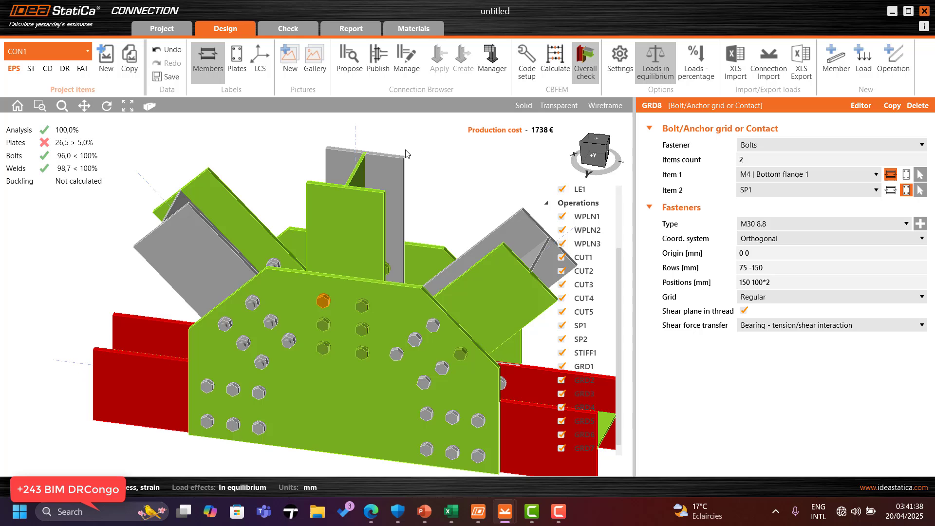
left_click(296, 27)
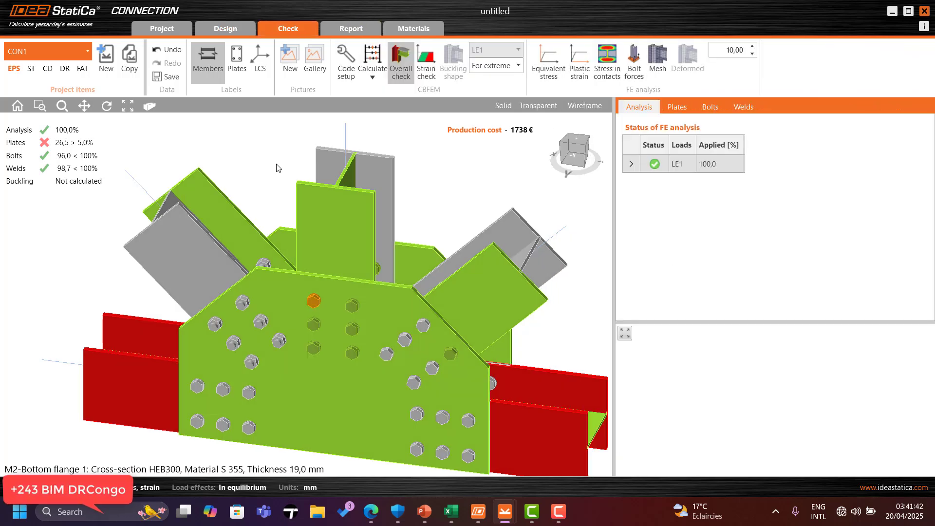
left_click(549, 63)
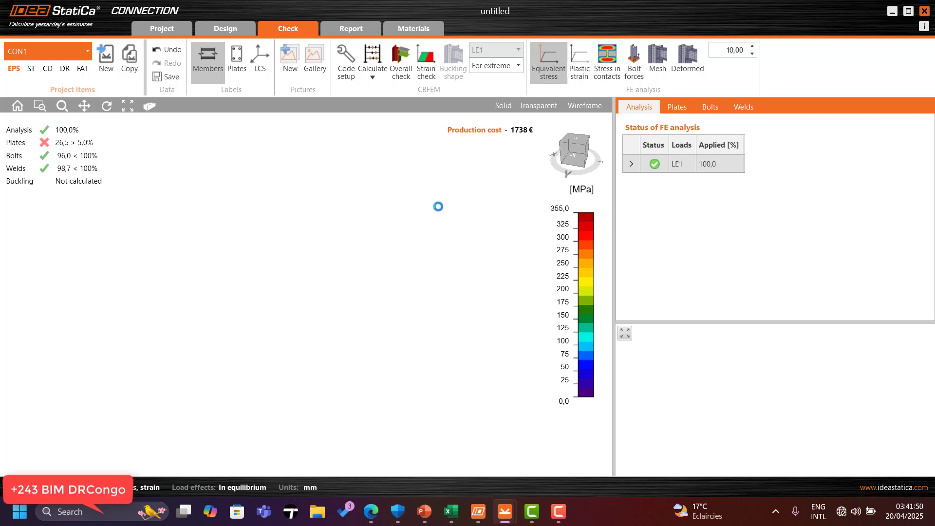
scroll(270, 190, "down", 3)
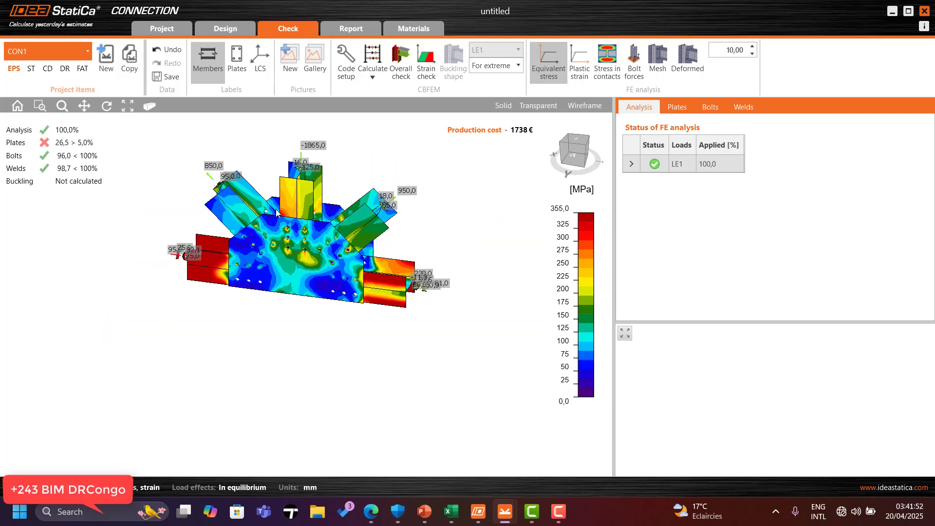
scroll(325, 238, "up", 4)
scroll(323, 280, "down", 2)
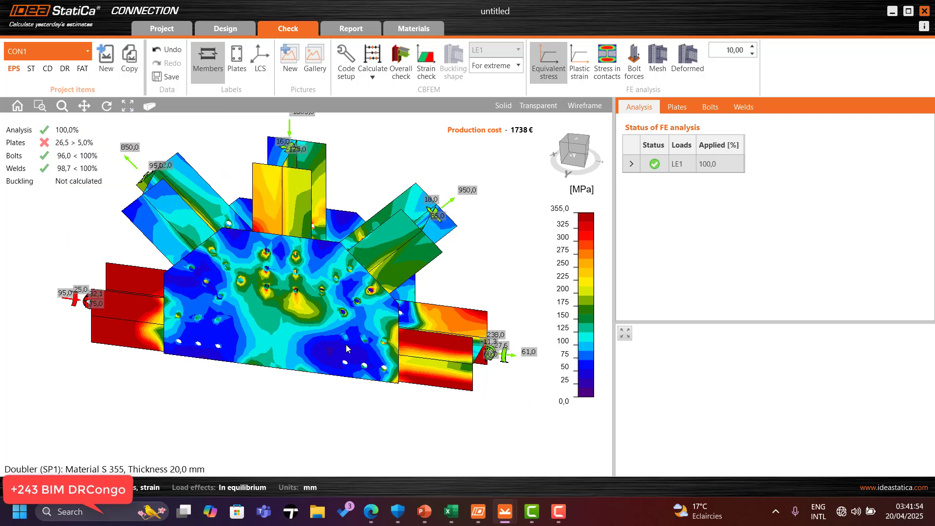
Step: Show the finite element mesh and bolt forces on the equivalent stress plot
left_click(657, 59)
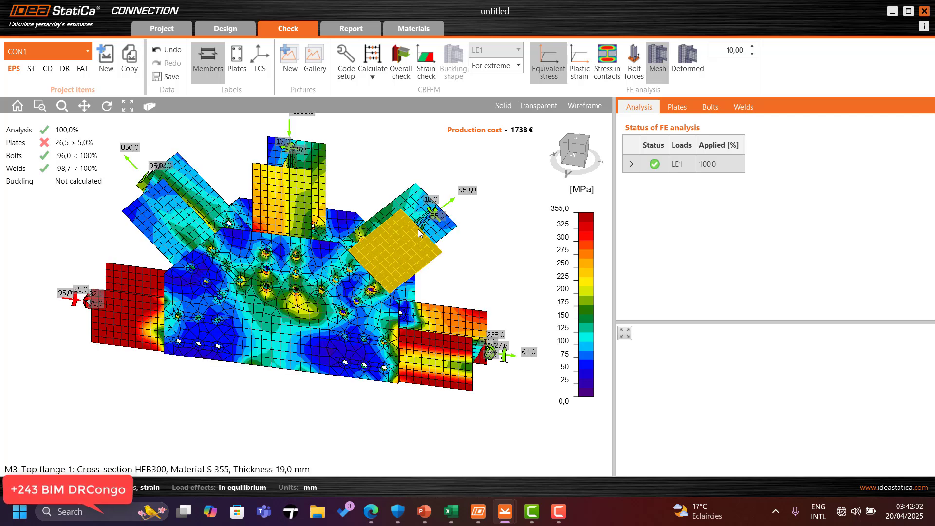
scroll(279, 291, "up", 2)
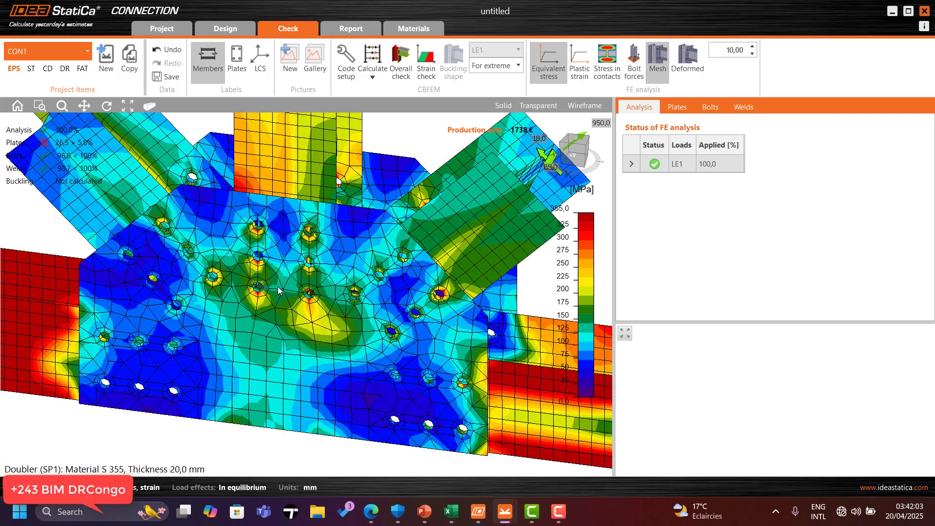
left_click(633, 63)
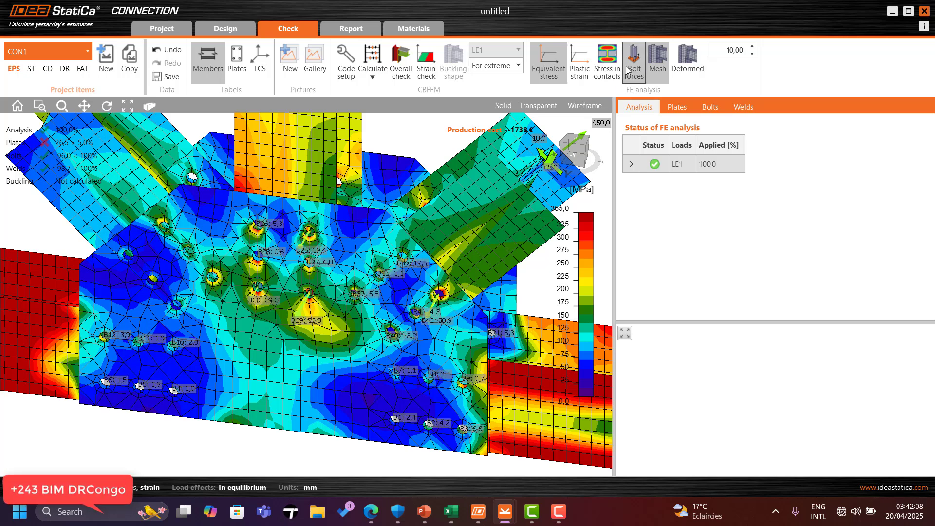
Step: Examine the stress distribution and bolt forces on the doublers from several viewing directions
scroll(511, 190, "down", 1)
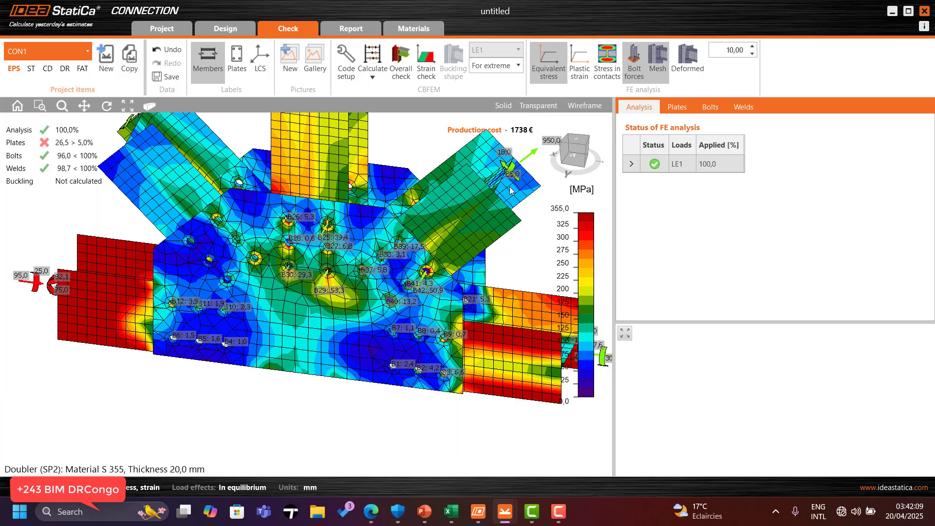
left_click(572, 148)
left_click(594, 149)
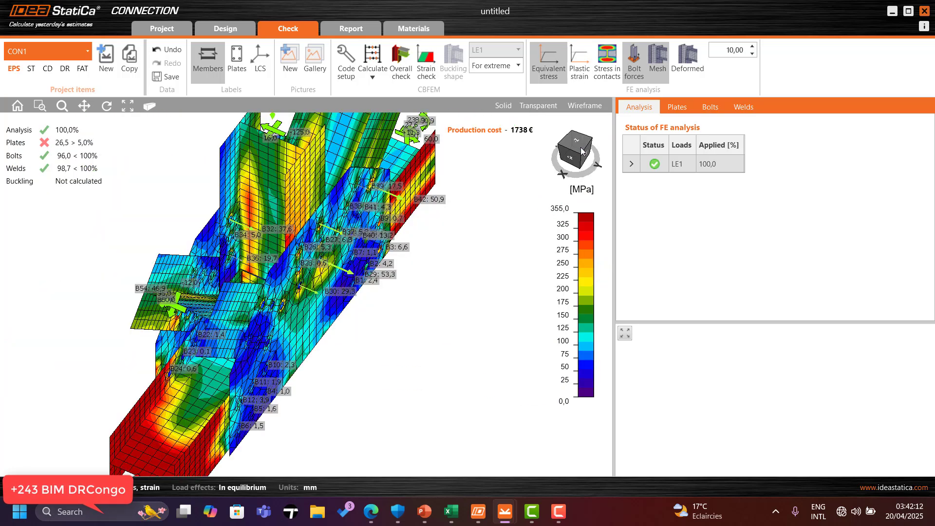
left_click(602, 145)
left_click(577, 155)
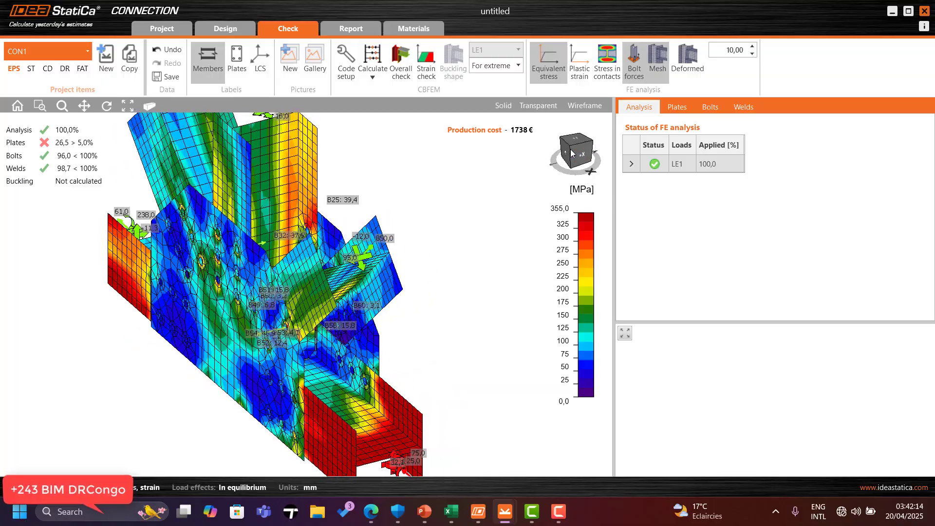
left_click(590, 148)
left_click(589, 149)
left_click(588, 151)
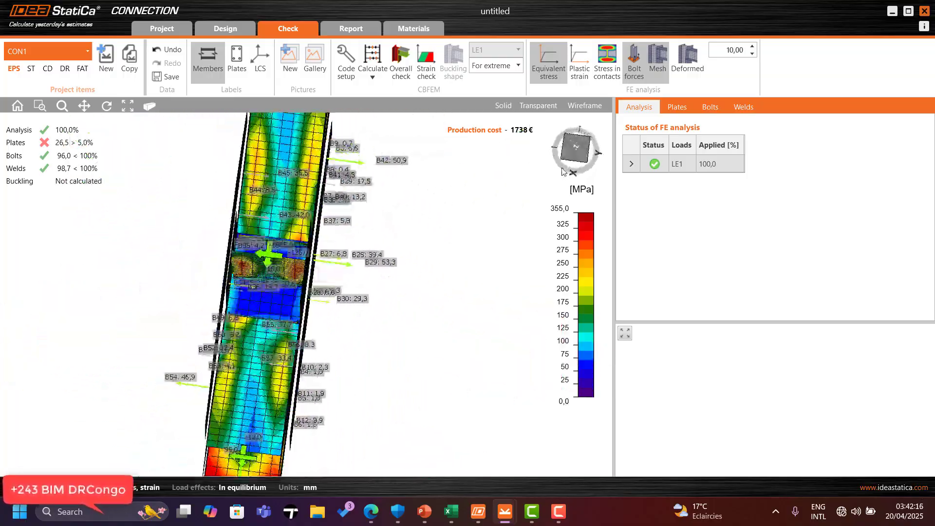
left_click(589, 153)
left_click(588, 153)
left_click(587, 153)
left_click(583, 153)
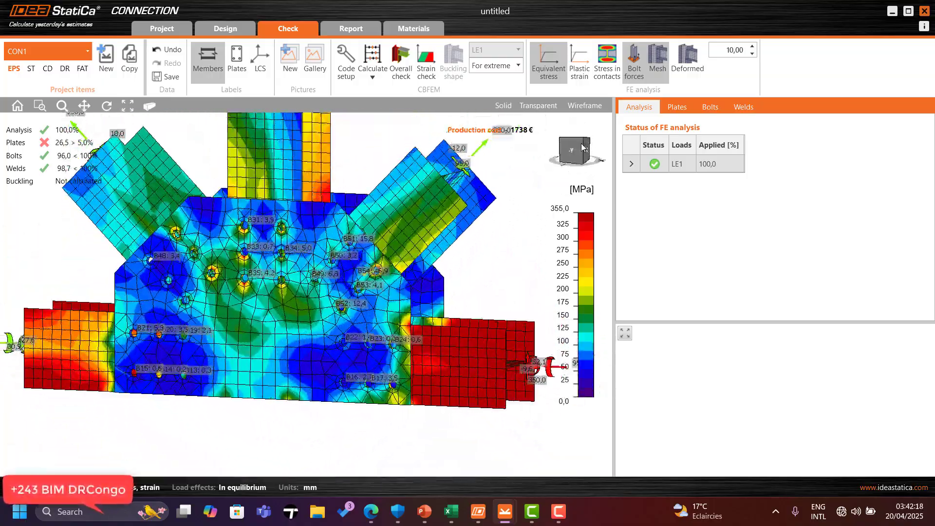
left_click(579, 152)
scroll(276, 302, "up", 3)
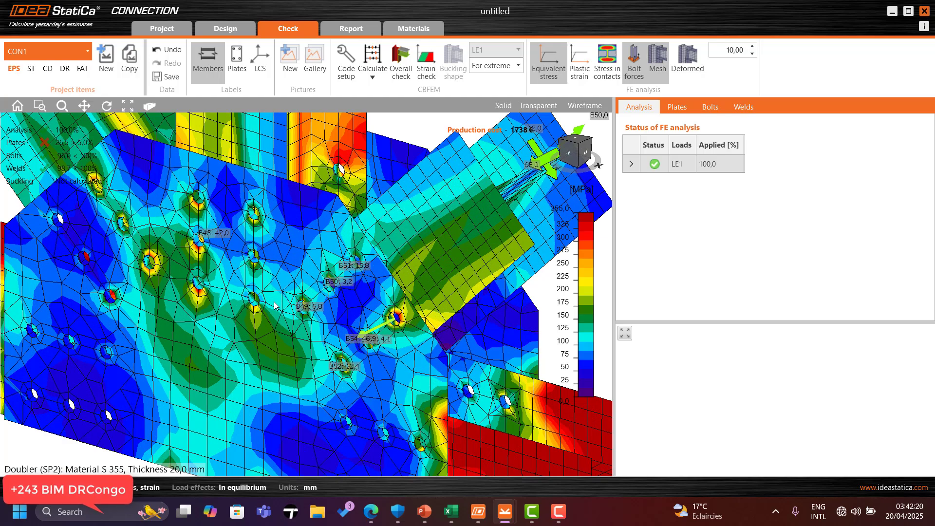
scroll(277, 302, "down", 3)
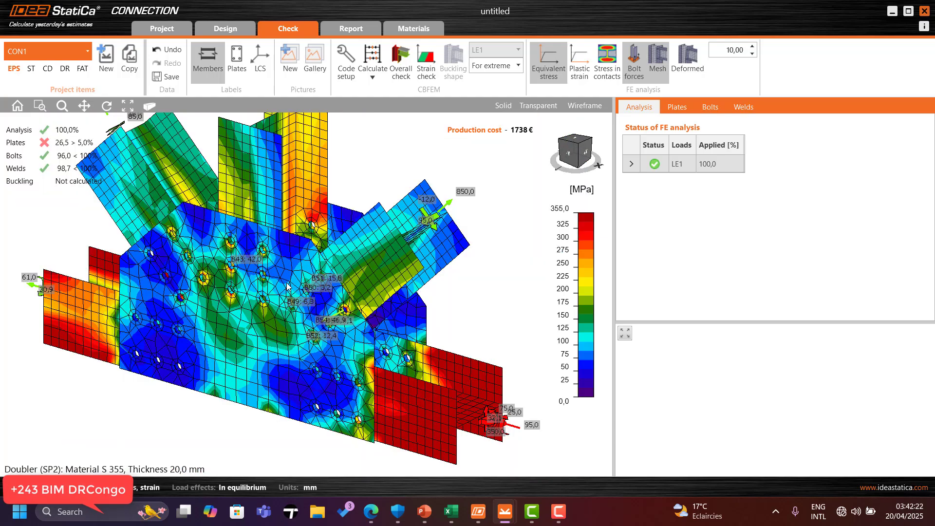
scroll(287, 287, "up", 3)
scroll(358, 187, "down", 2)
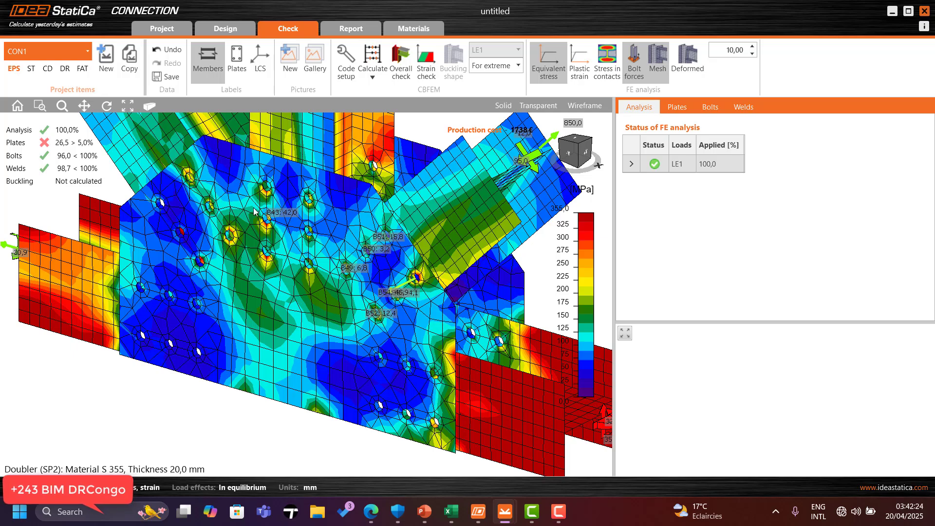
Step: Open the plate check results for the members and steel plates alongside the stress plot
scroll(246, 210, "up", 3)
scroll(247, 210, "down", 4)
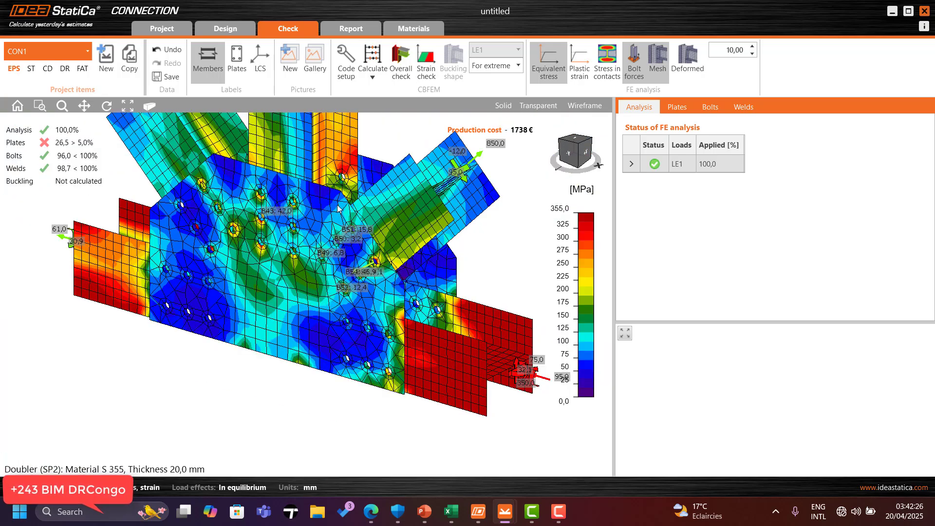
scroll(337, 208, "up", 2)
scroll(337, 209, "up", 2)
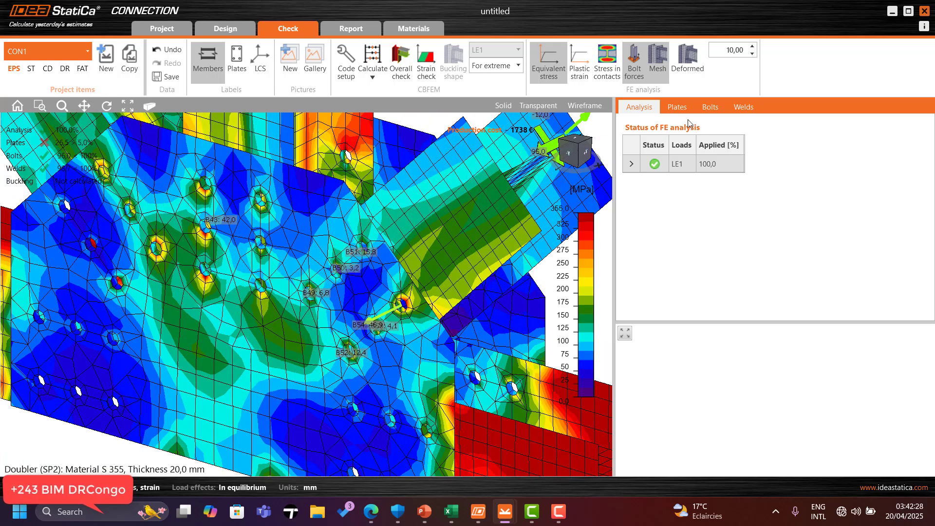
left_click(683, 105)
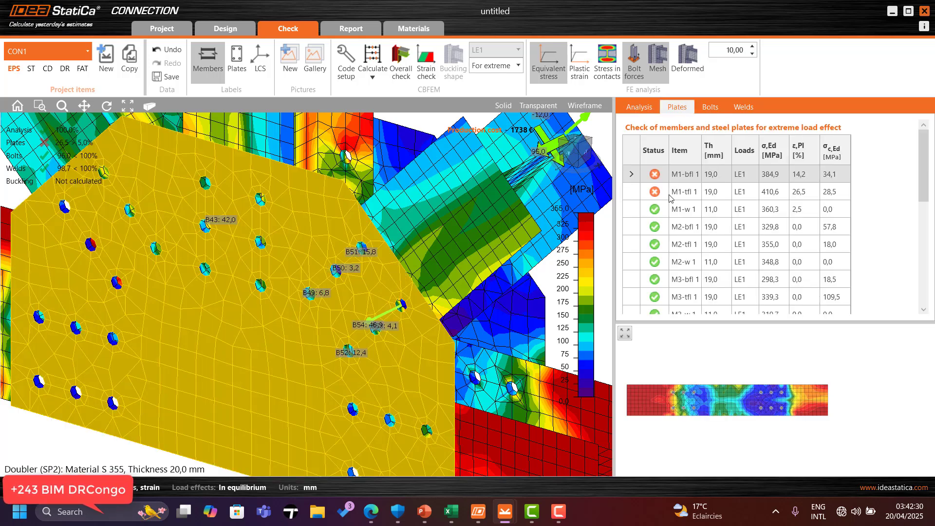
scroll(336, 228, "down", 3)
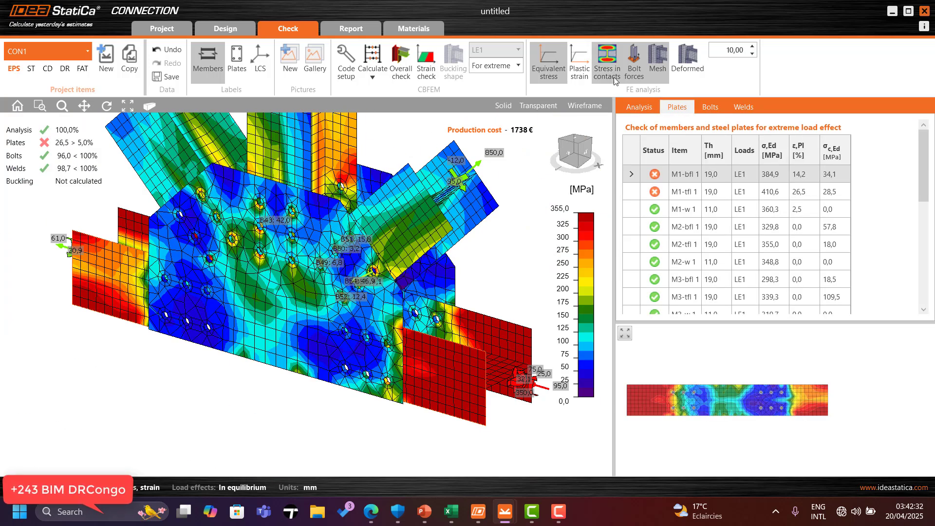
left_click(685, 55)
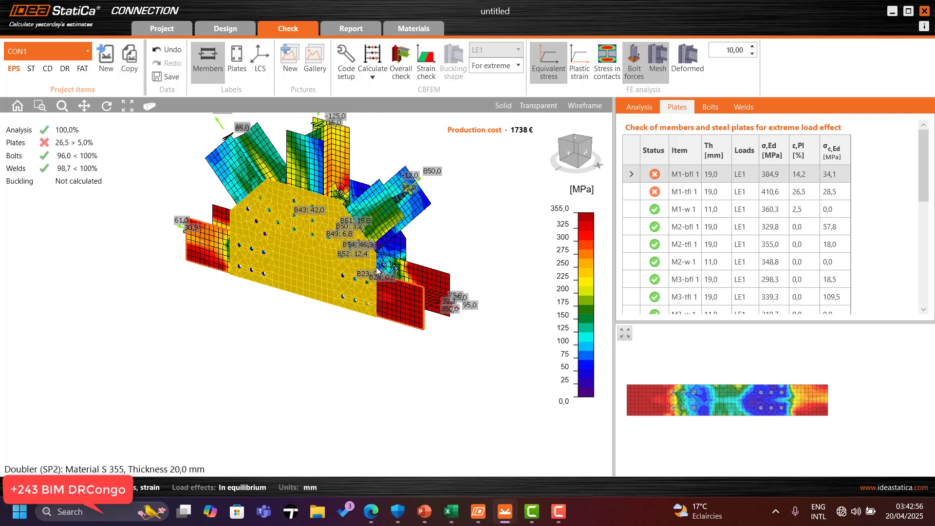
Step: Examine the equivalent stress distribution around the vertical member, the doublers and the stiffeners
scroll(346, 228, "up", 3)
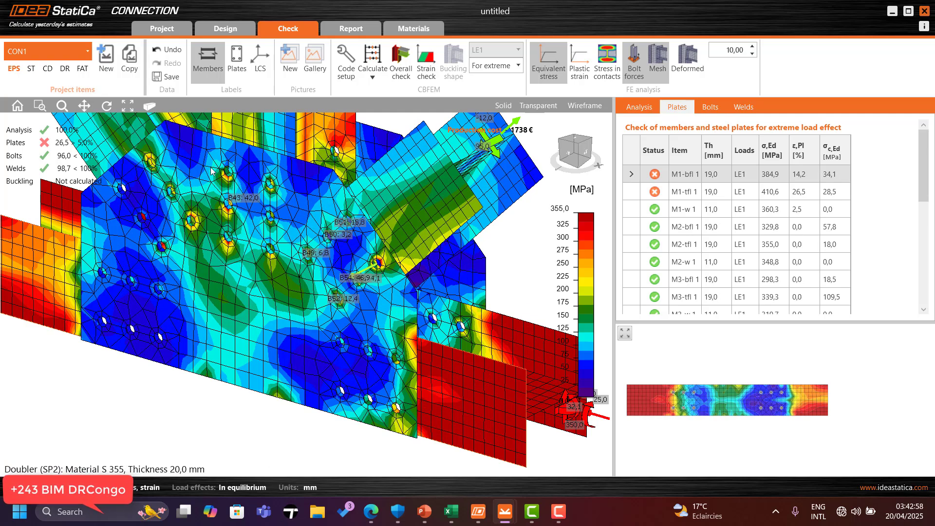
scroll(211, 170, "down", 3)
scroll(335, 220, "up", 5)
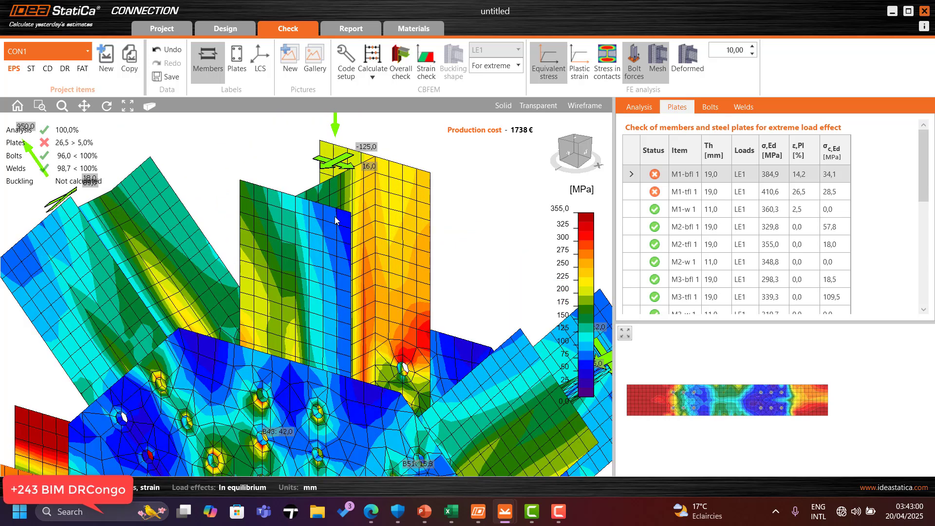
scroll(335, 221, "down", 3)
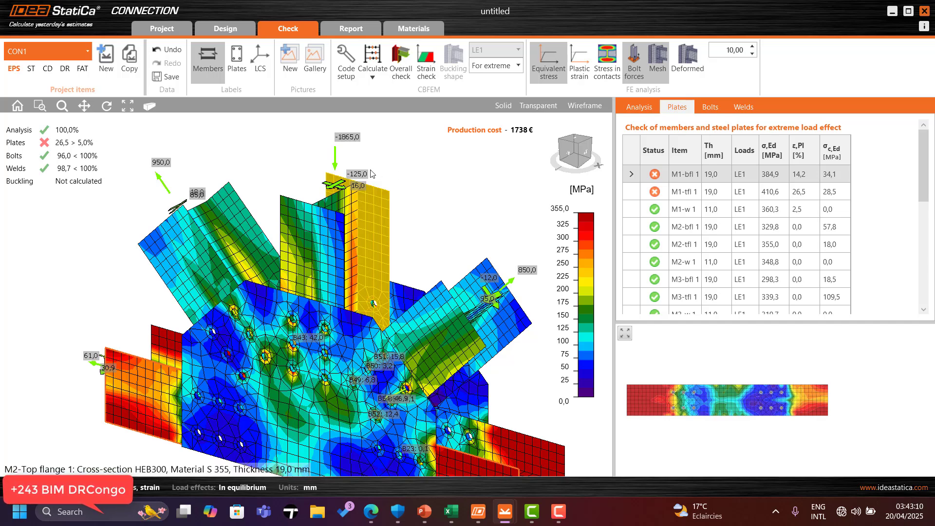
scroll(370, 172, "down", 1)
scroll(360, 286, "up", 1)
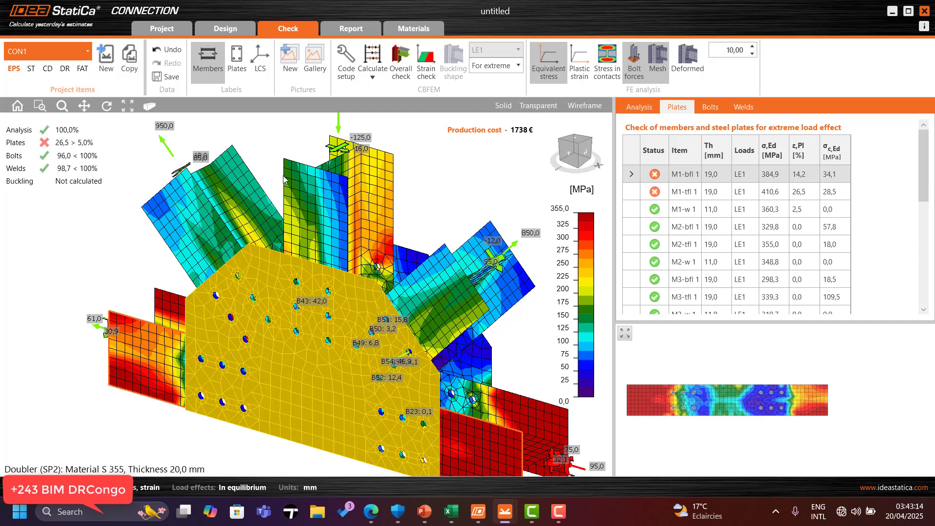
scroll(271, 198, "down", 1)
scroll(263, 191, "down", 2)
scroll(277, 190, "up", 2)
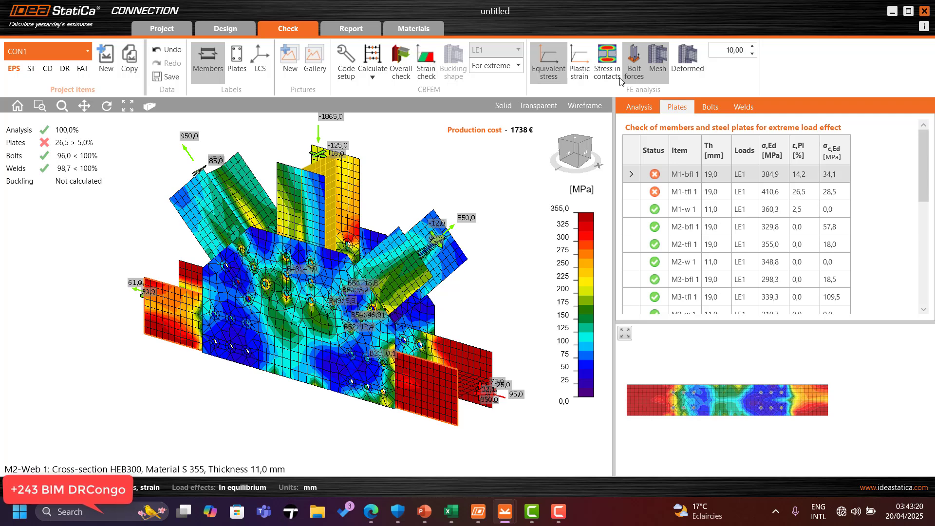
Step: Display the strain check and then the plastic strain results of the connection
left_click(427, 71)
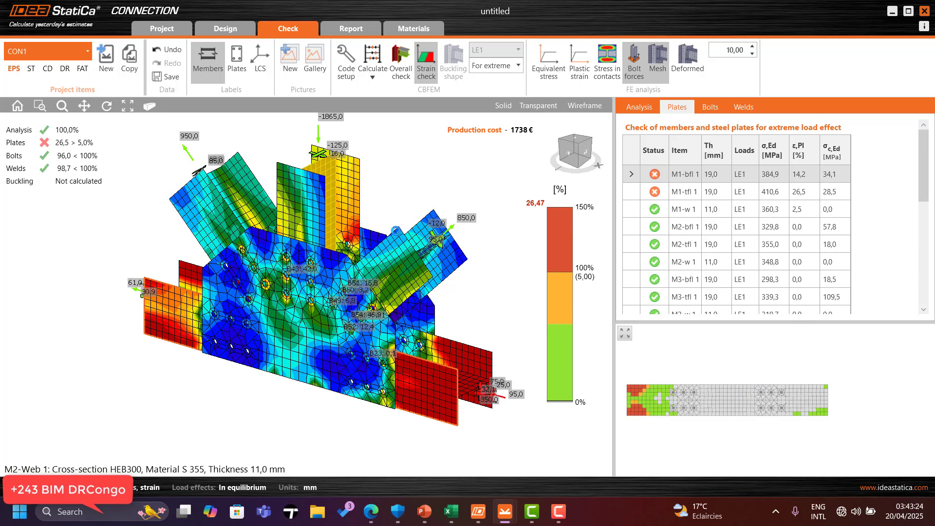
left_click(586, 72)
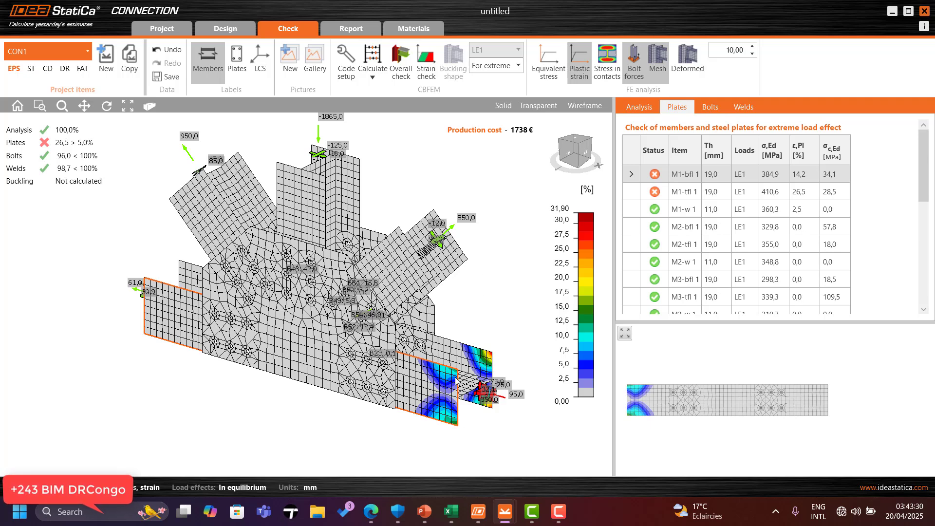
scroll(463, 376, "up", 2)
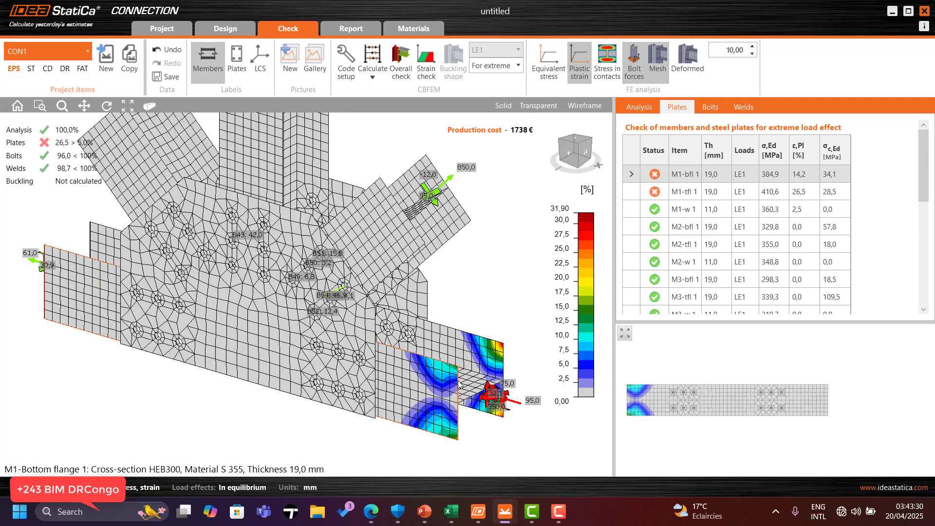
Step: Open the bolt check table and expand bolt B5 to read its detailed resistance checks
left_click(718, 107)
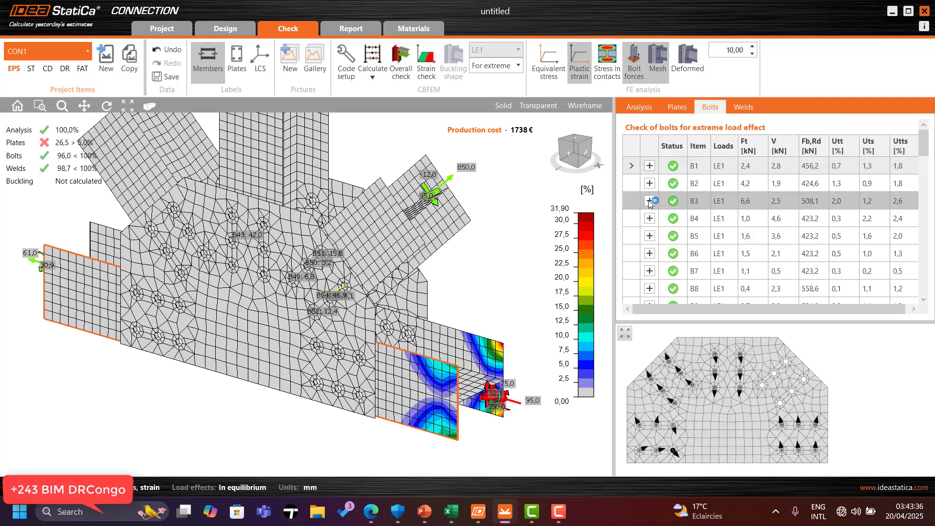
left_click(639, 217)
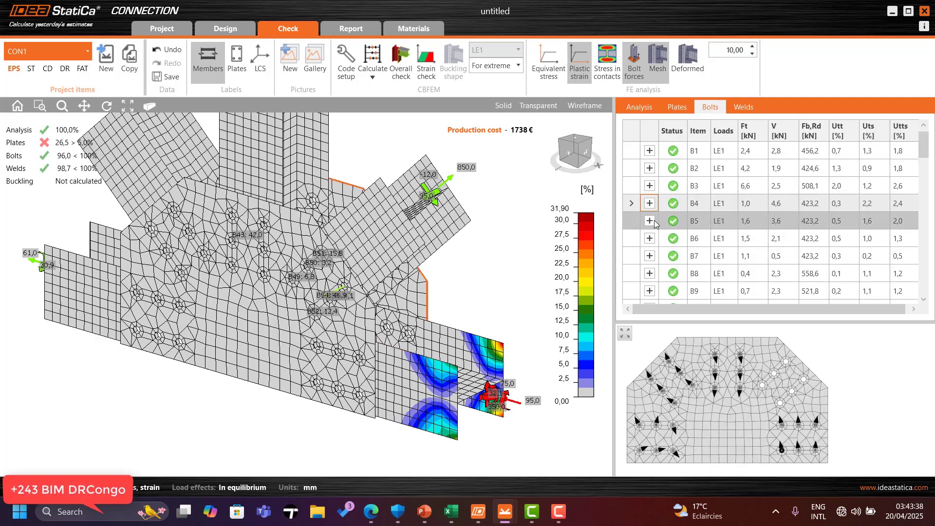
left_click(654, 220)
scroll(748, 258, "down", 3)
scroll(748, 259, "down", 2)
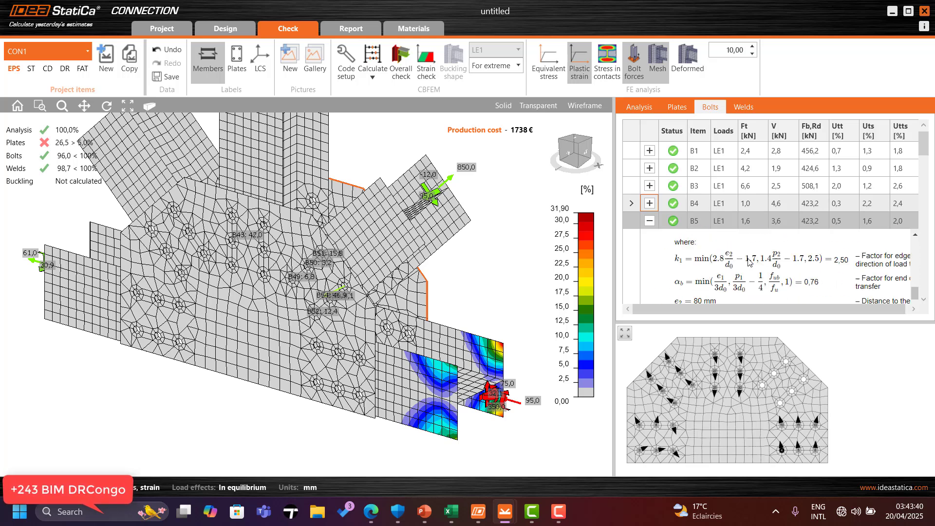
scroll(753, 266, "up", 2)
scroll(753, 270, "down", 3)
scroll(753, 271, "down", 2)
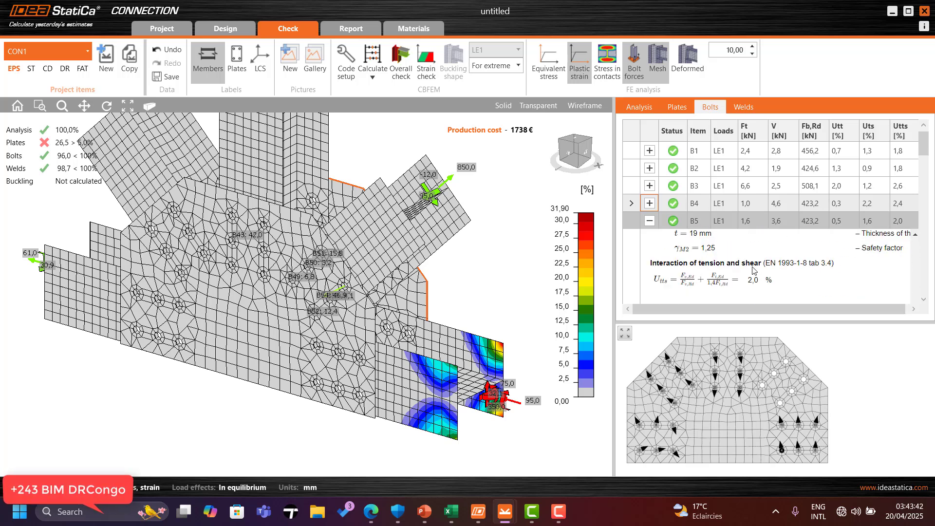
scroll(753, 271, "up", 6)
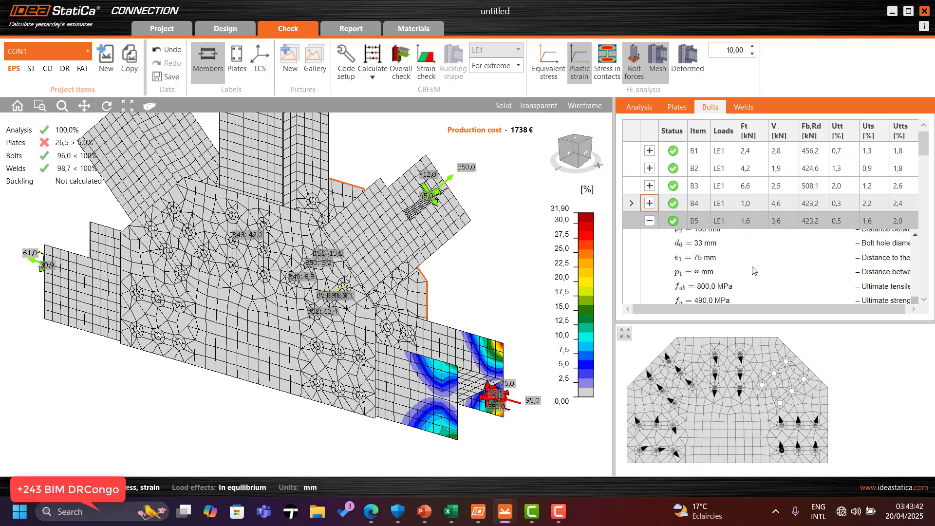
Step: Return to the analysis status and switch between equivalent stress and stress in contacts plots
left_click(642, 107)
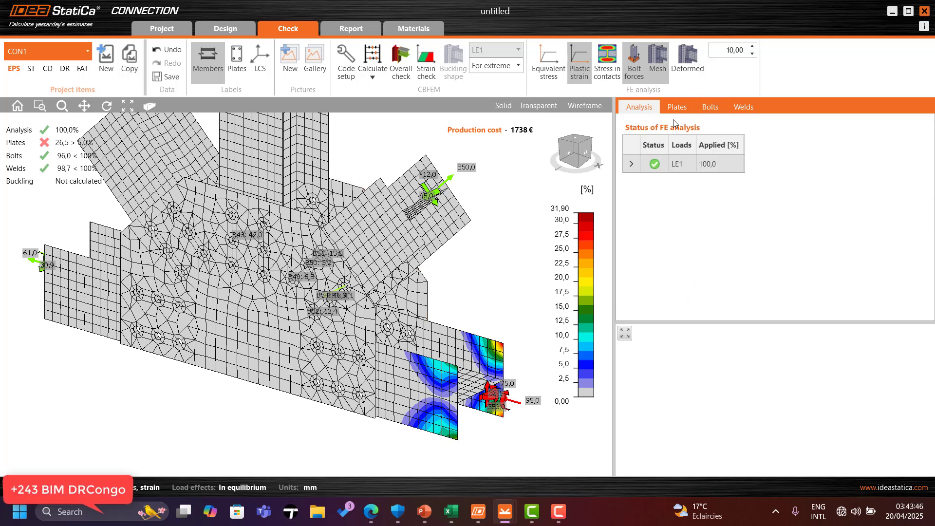
left_click(549, 63)
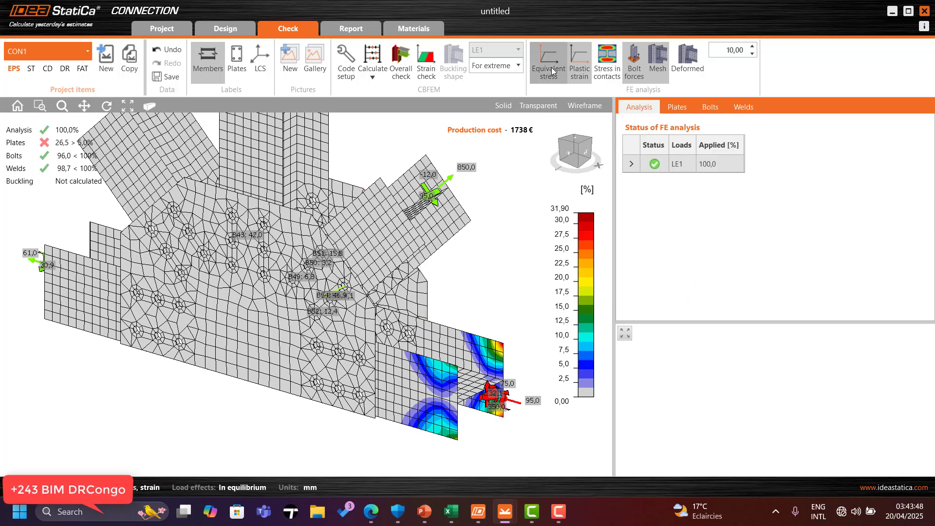
left_click(605, 73)
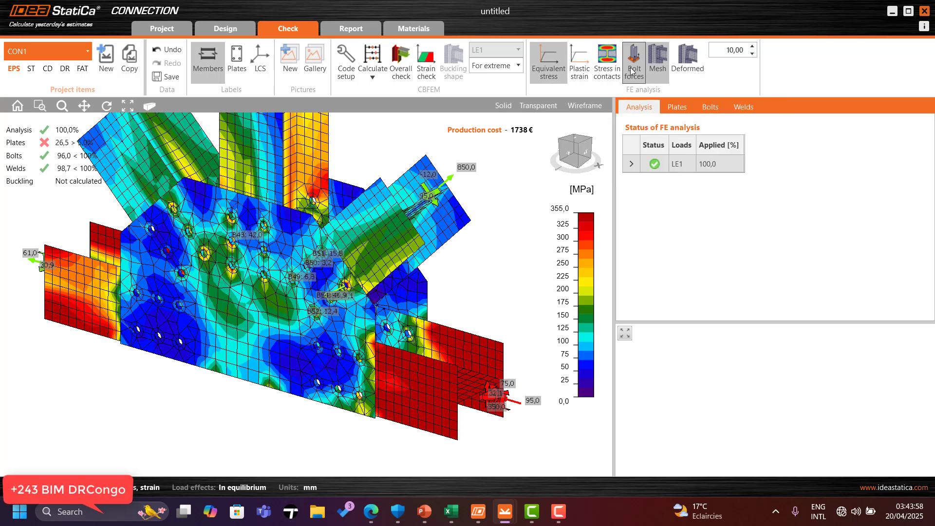
left_click(615, 79)
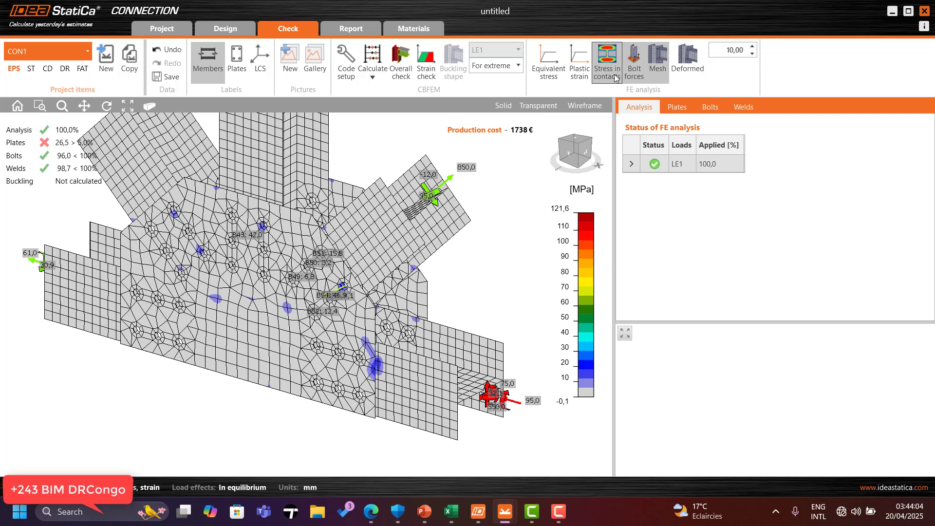
left_click(550, 72)
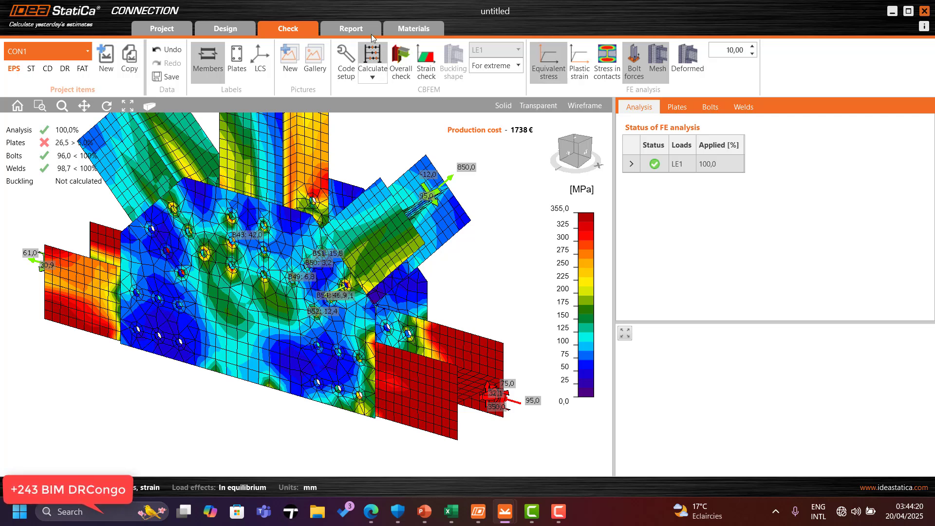
Step: Open the detailed report and read through the summary, plates, bolts, welds and code settings sections
left_click(352, 31)
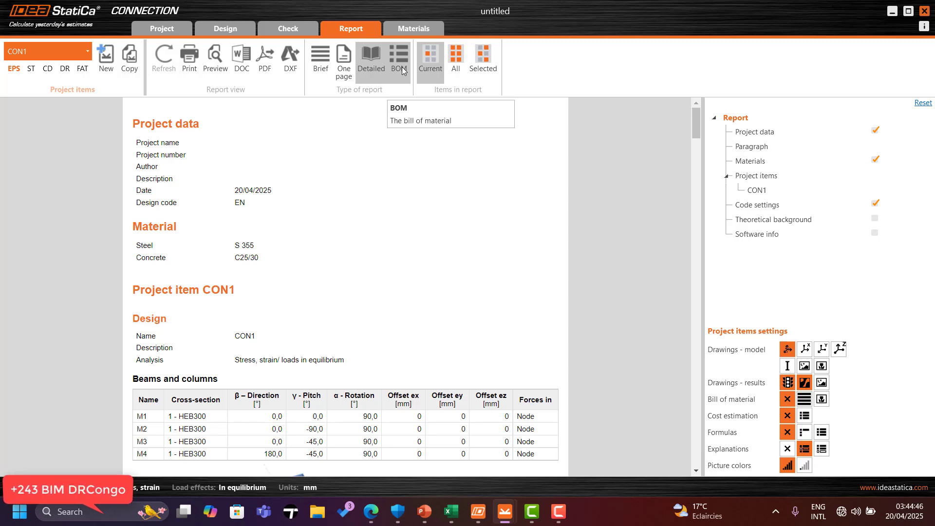
scroll(351, 189, "down", 8)
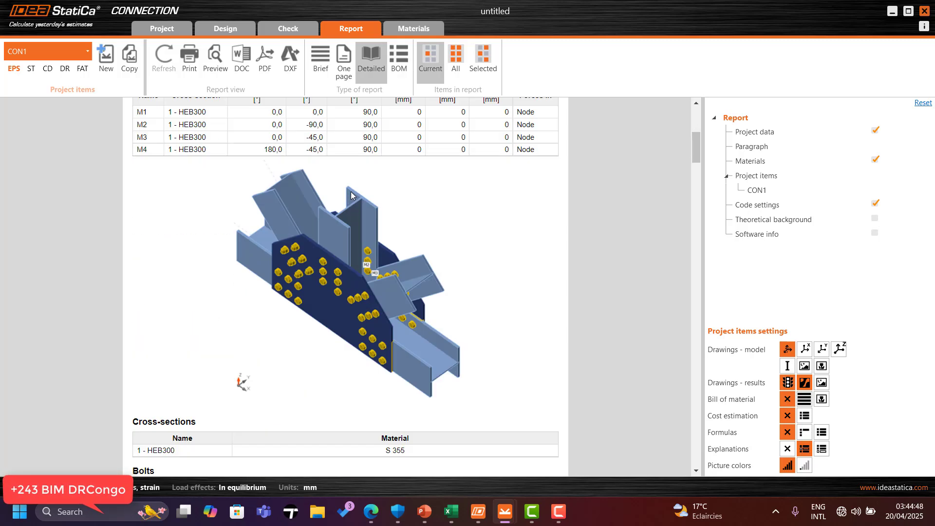
scroll(351, 190, "down", 10)
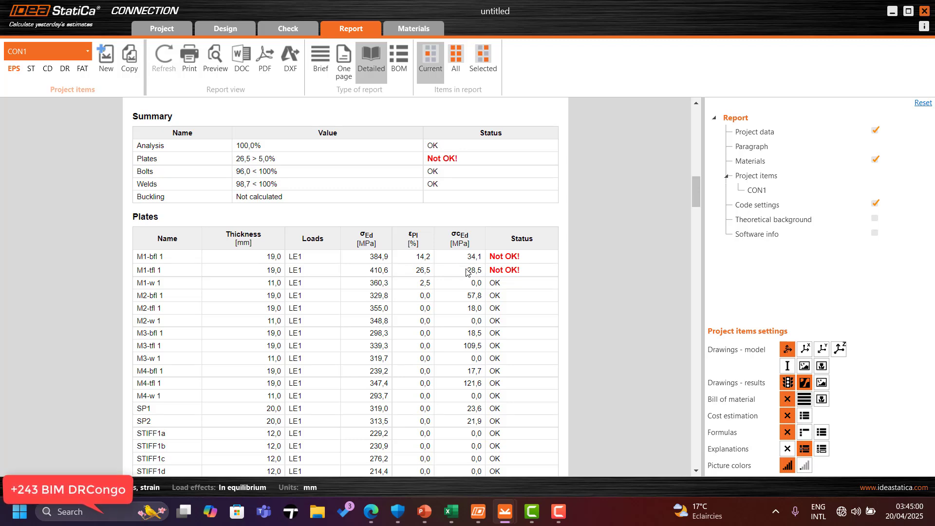
scroll(503, 258, "down", 3)
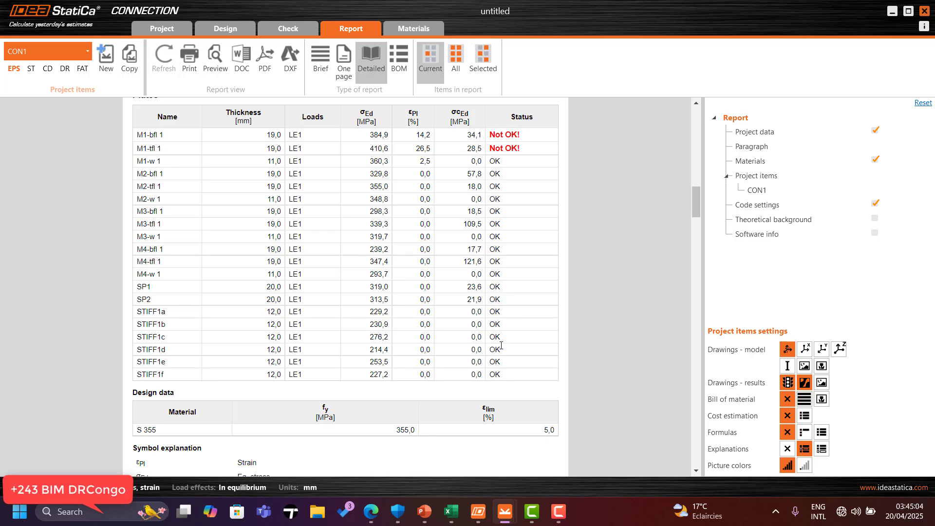
scroll(500, 162, "up", 1)
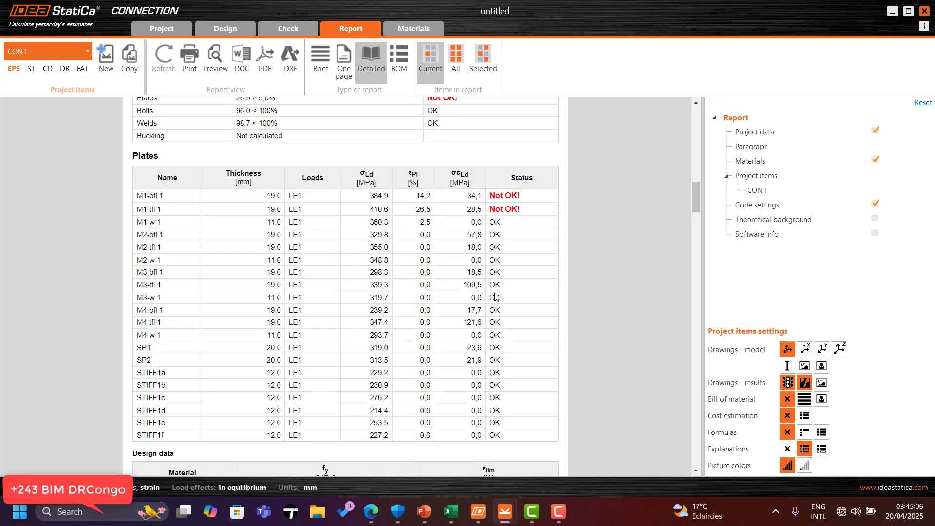
scroll(285, 252, "down", 15)
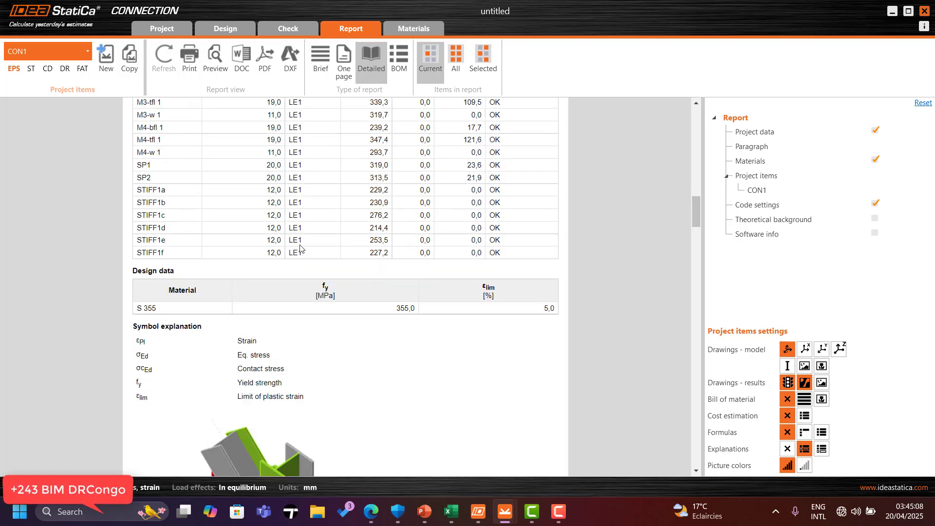
scroll(305, 243, "down", 3)
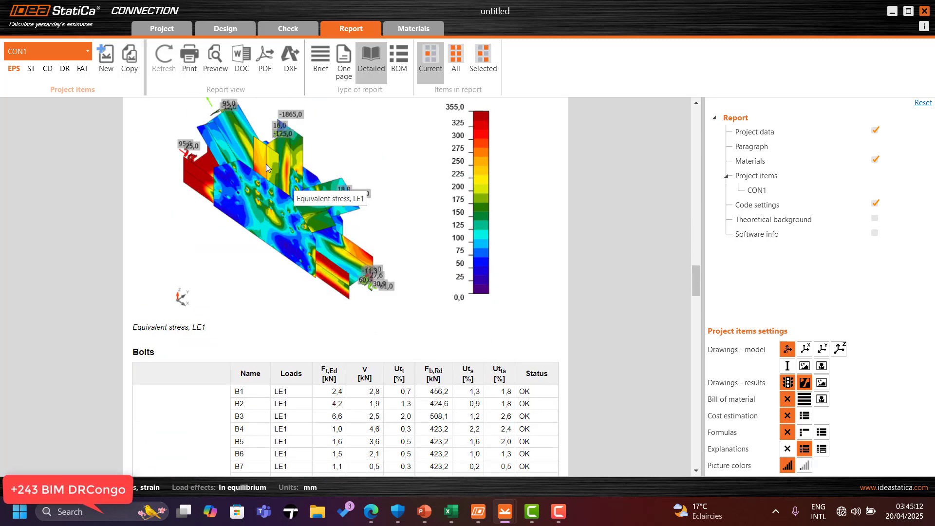
scroll(267, 163, "down", 2)
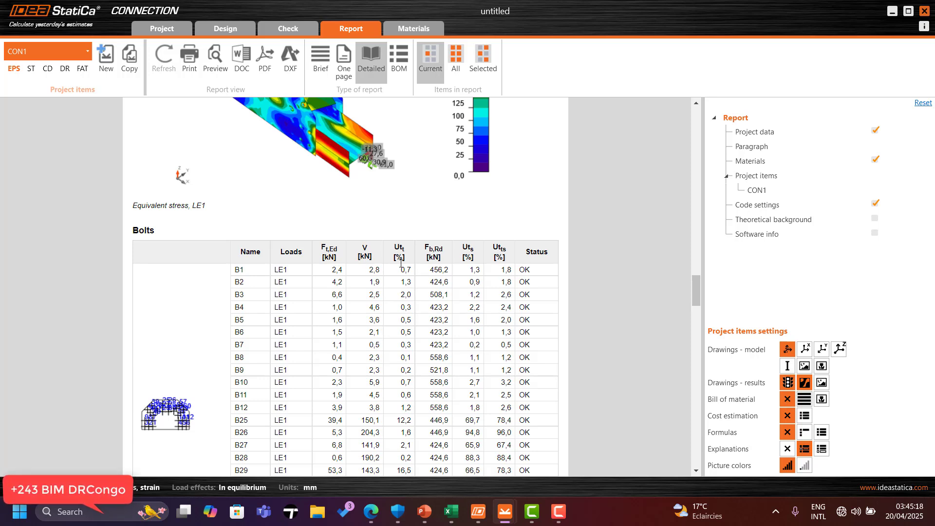
scroll(402, 259, "down", 10)
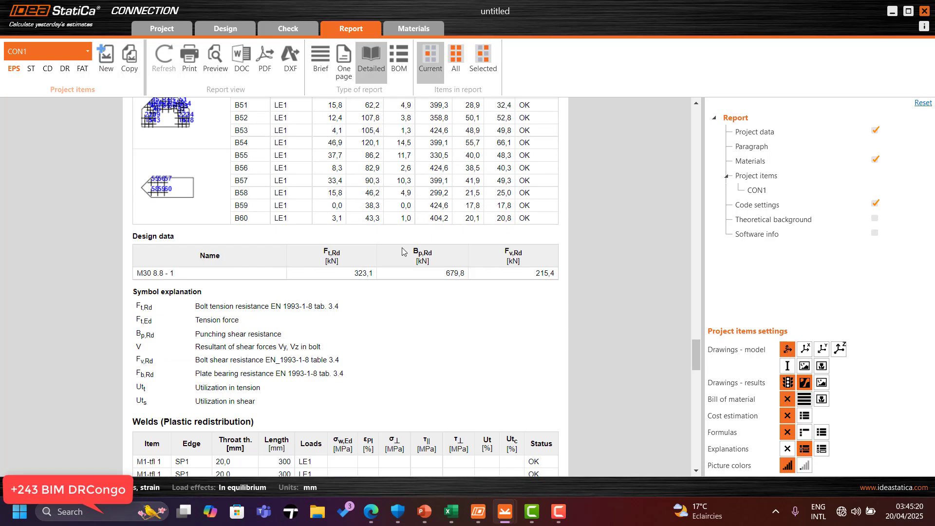
scroll(402, 248, "down", 15)
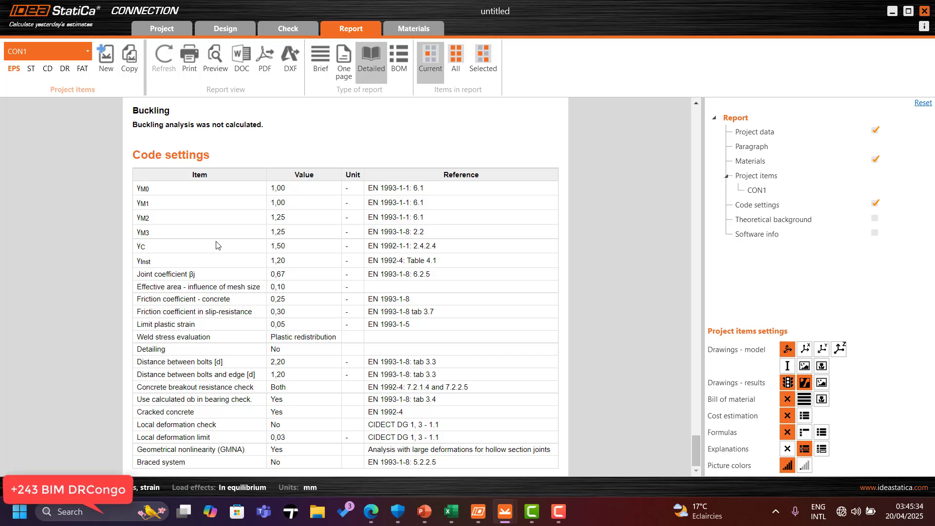
scroll(234, 251, "up", 15)
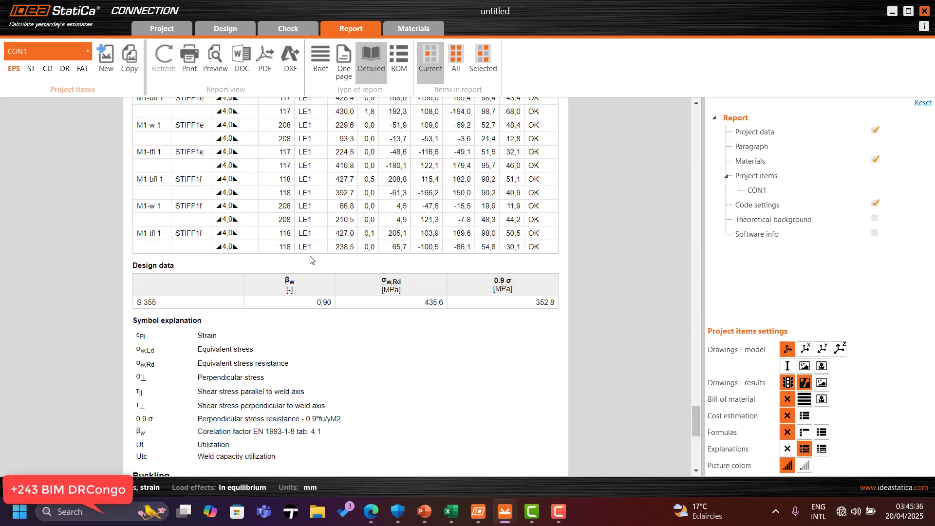
Step: Switch the report to the bill of material
left_click(397, 67)
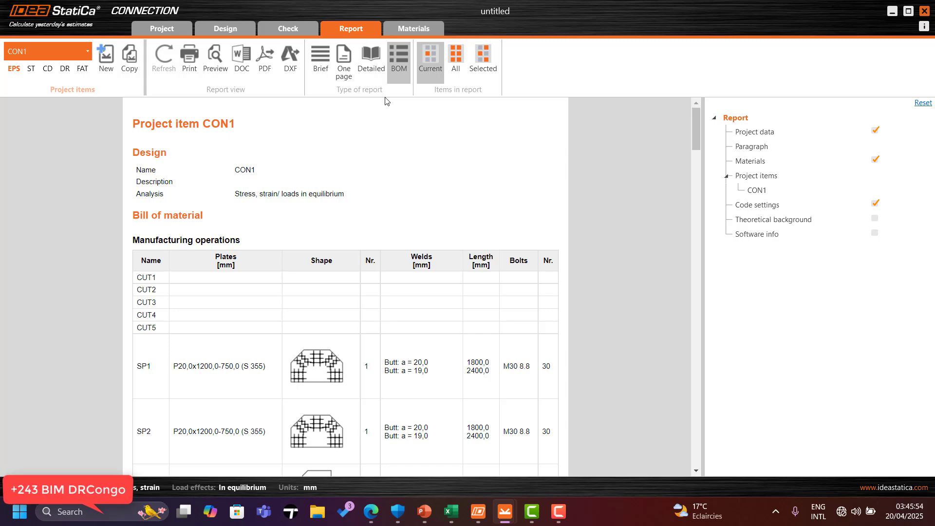
Step: Read through the bill of material's manufacturing operations, welds, bolts and the dimensioned plate and flange drawings
scroll(386, 159, "down", 10)
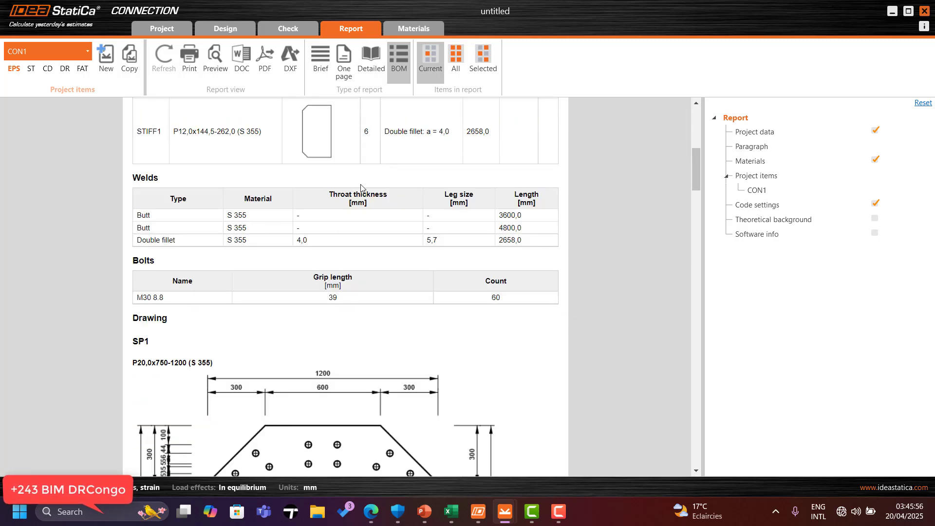
scroll(355, 173, "down", 15)
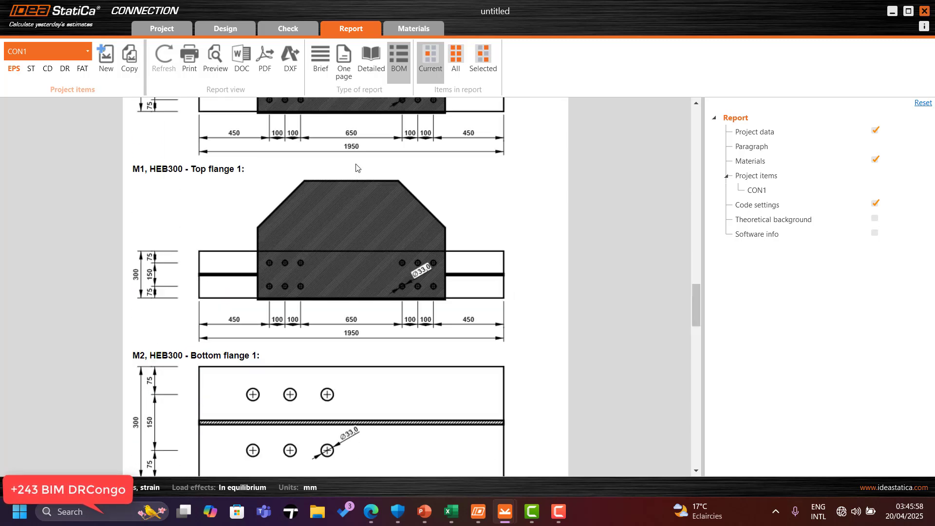
scroll(336, 225, "down", 12)
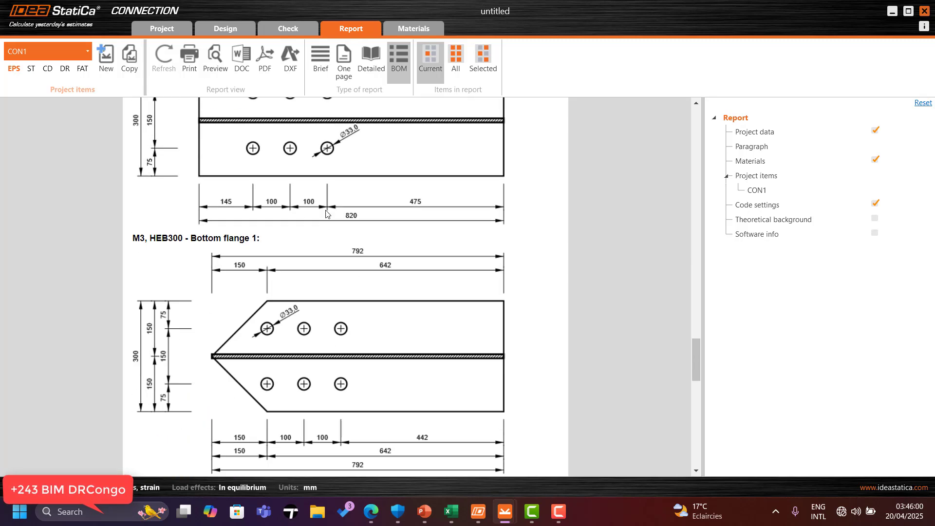
scroll(340, 224, "down", 12)
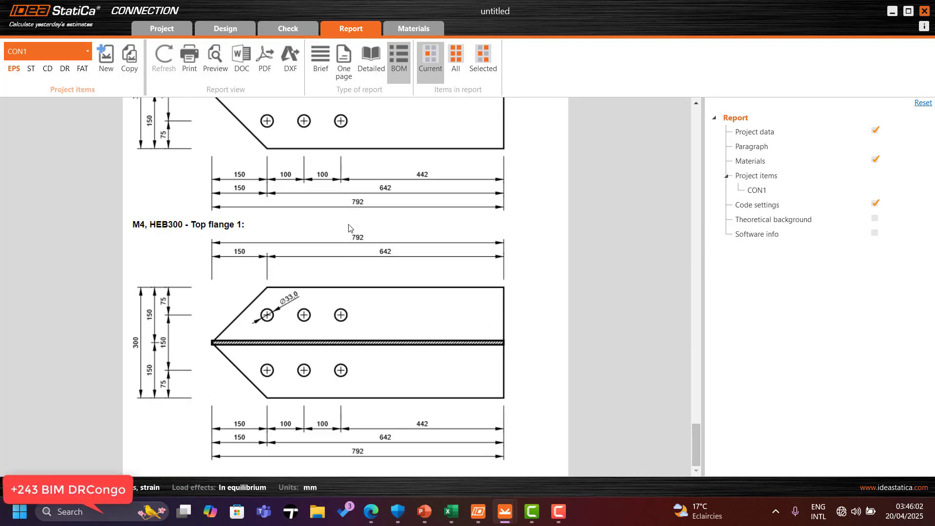
scroll(346, 257, "up", 20)
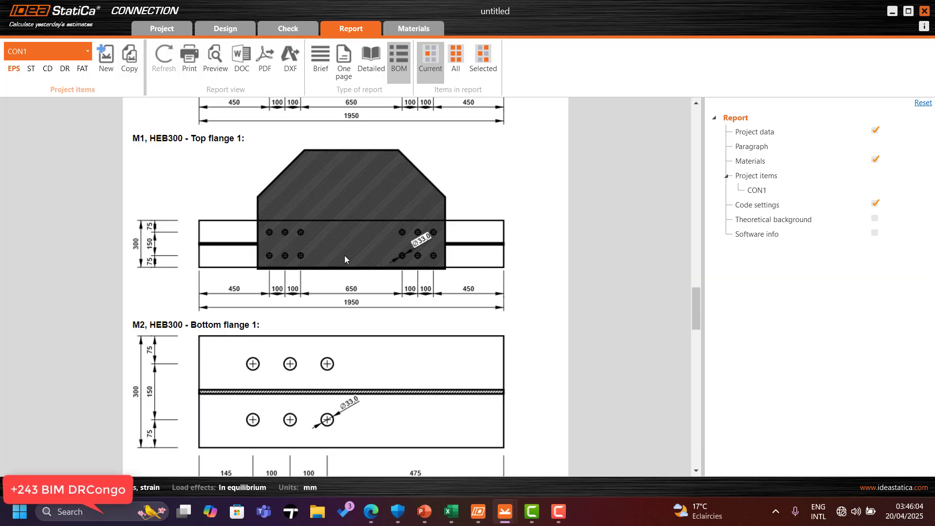
scroll(345, 257, "up", 15)
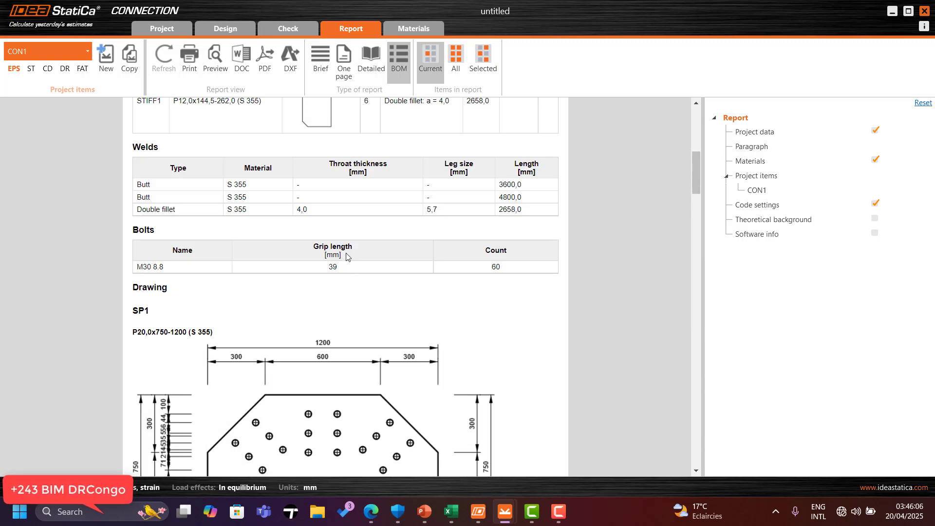
scroll(344, 306, "down", 3)
scroll(334, 256, "up", 10)
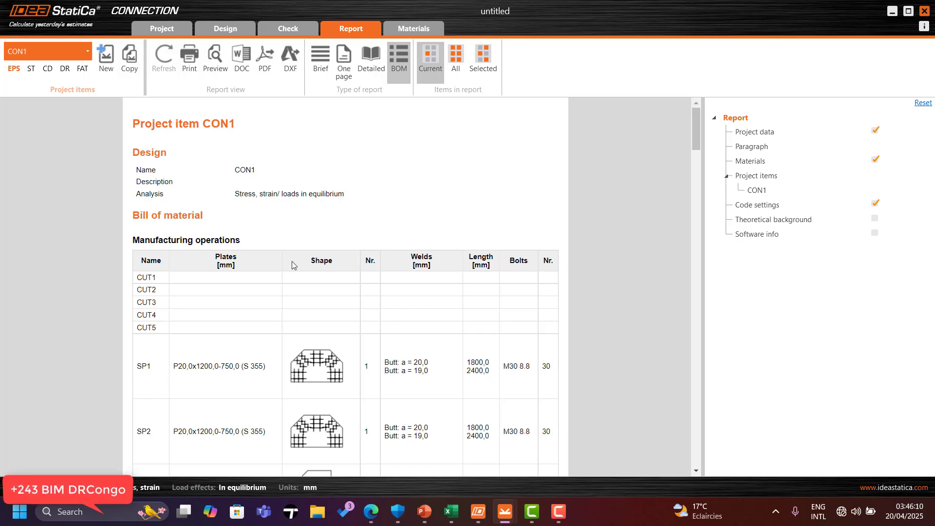
scroll(291, 261, "down", 5)
scroll(265, 278, "up", 5)
scroll(277, 256, "down", 1)
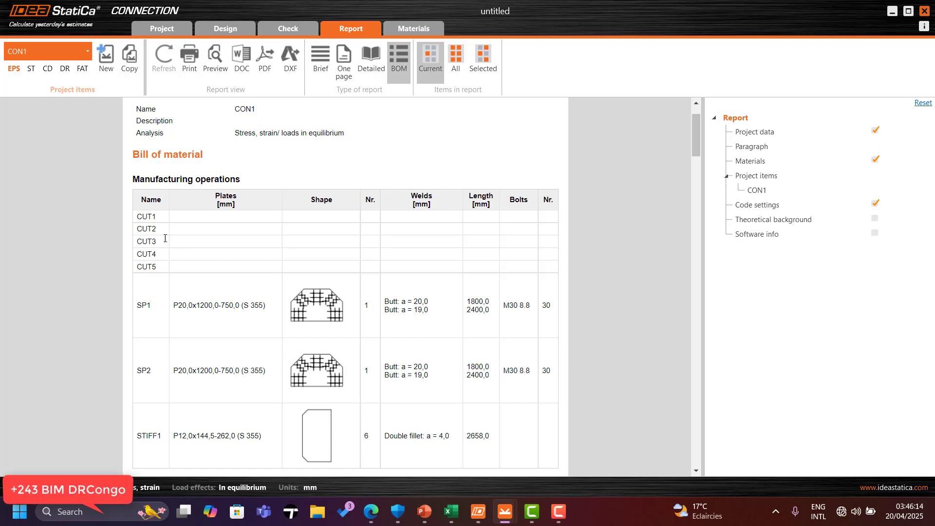
scroll(408, 299, "down", 3)
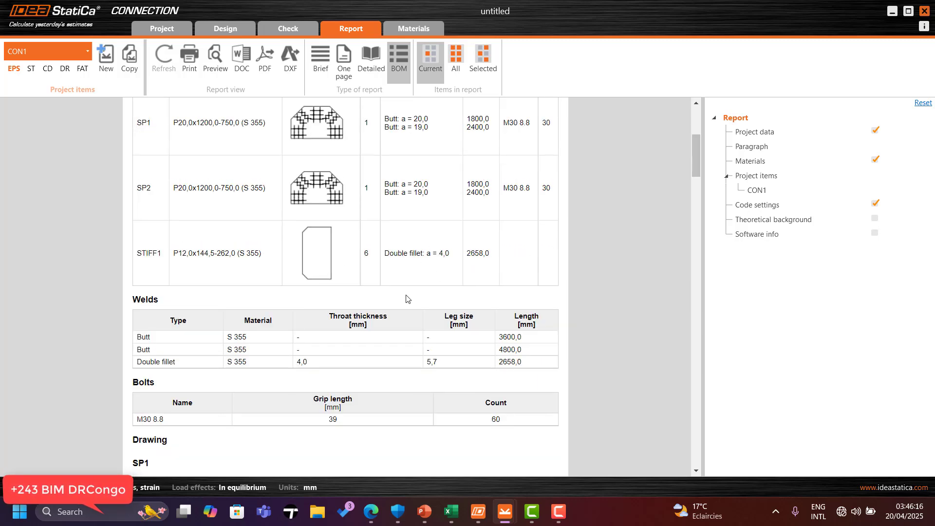
scroll(337, 281, "down", 10)
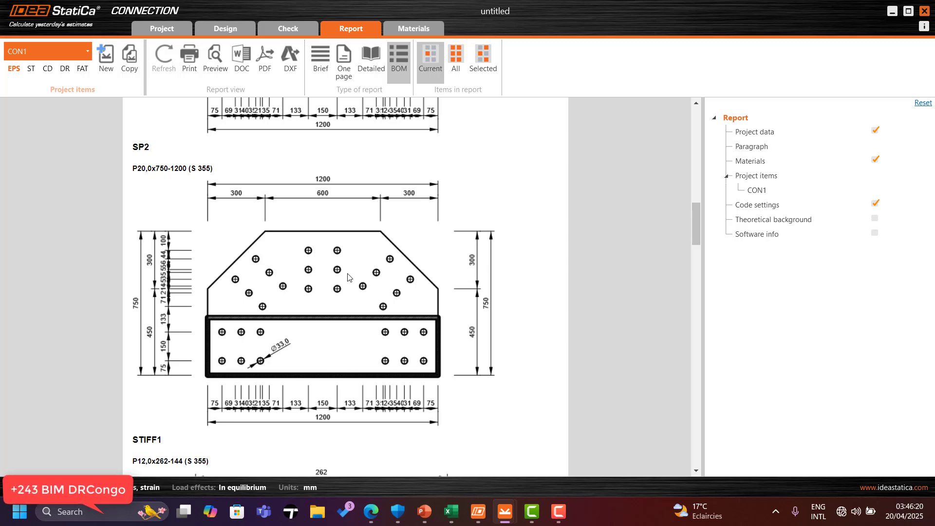
scroll(336, 282, "up", 6)
Step: Return to the design workspace and inspect the 3D connection model from different angles
left_click(224, 27)
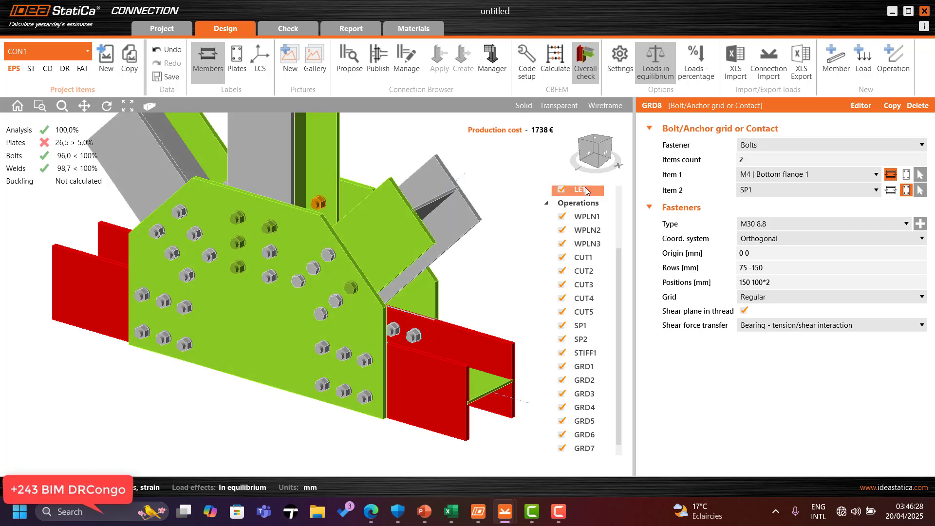
scroll(351, 276, "down", 2)
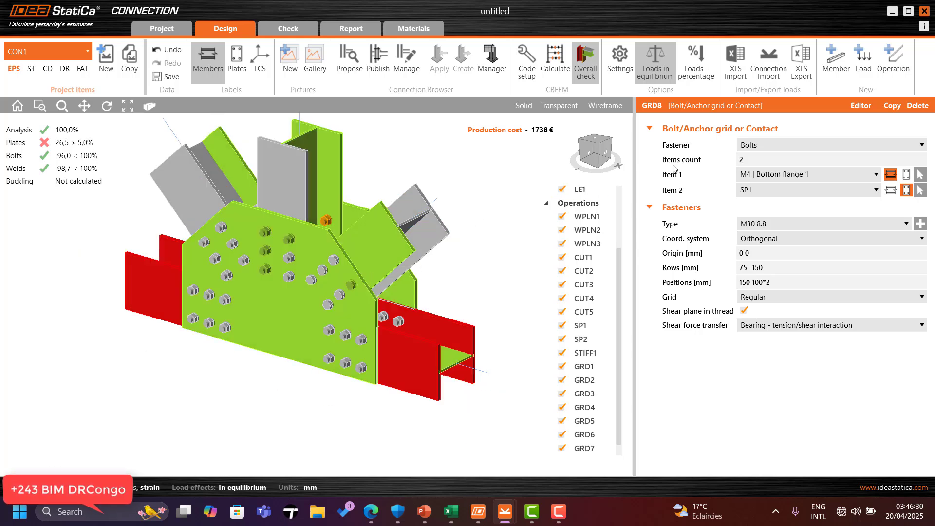
left_click_drag(599, 150, 407, 194)
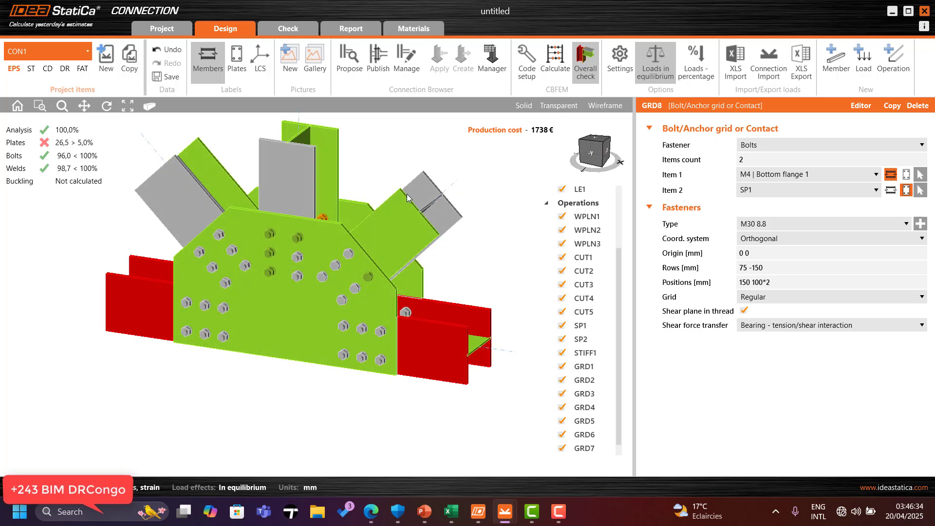
scroll(275, 230, "up", 2)
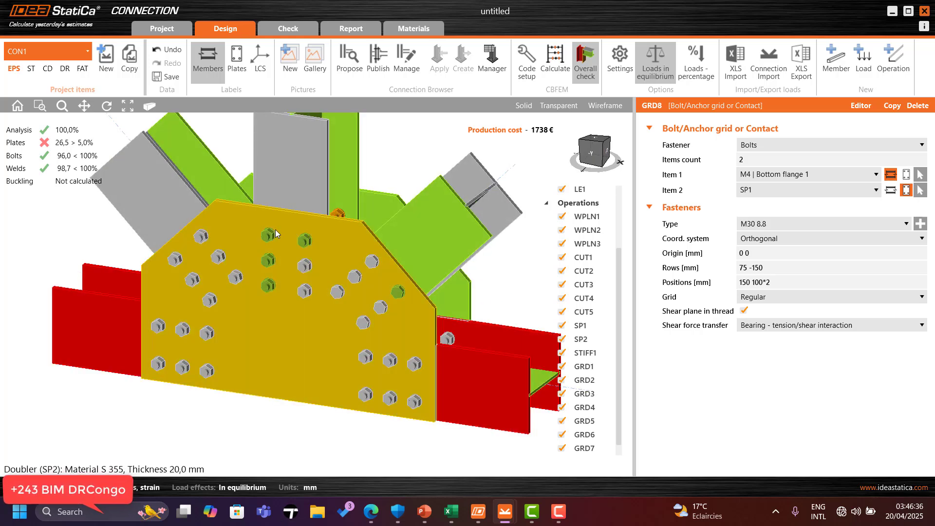